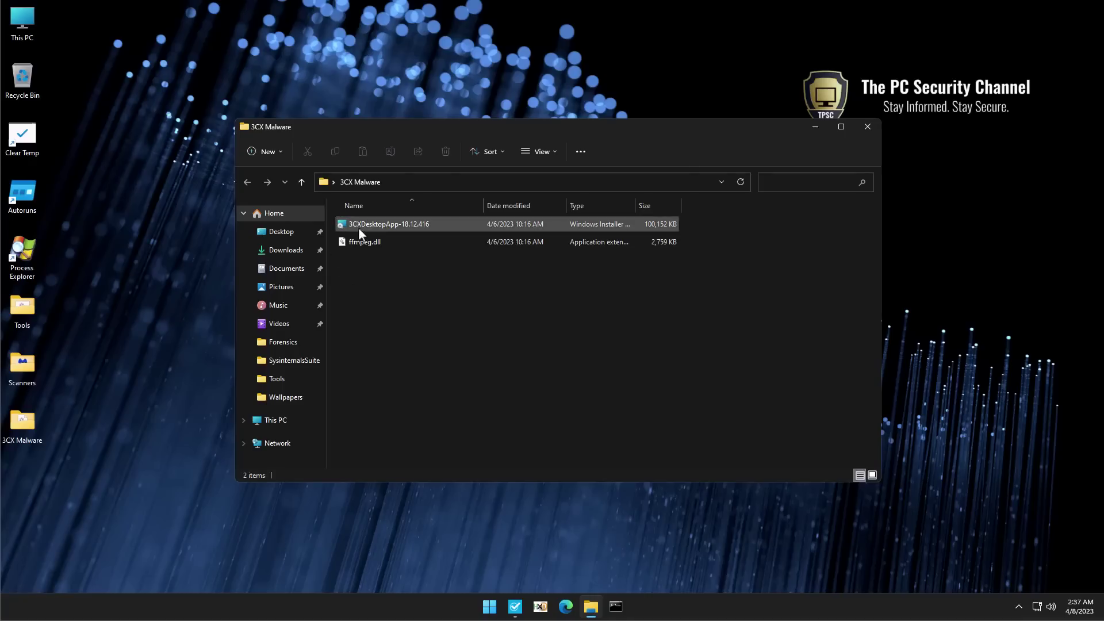
Examine the digital signature of the 3CXDesktopApp-18.12.416 installer in its file properties, then close them
mouse_move(364, 225)
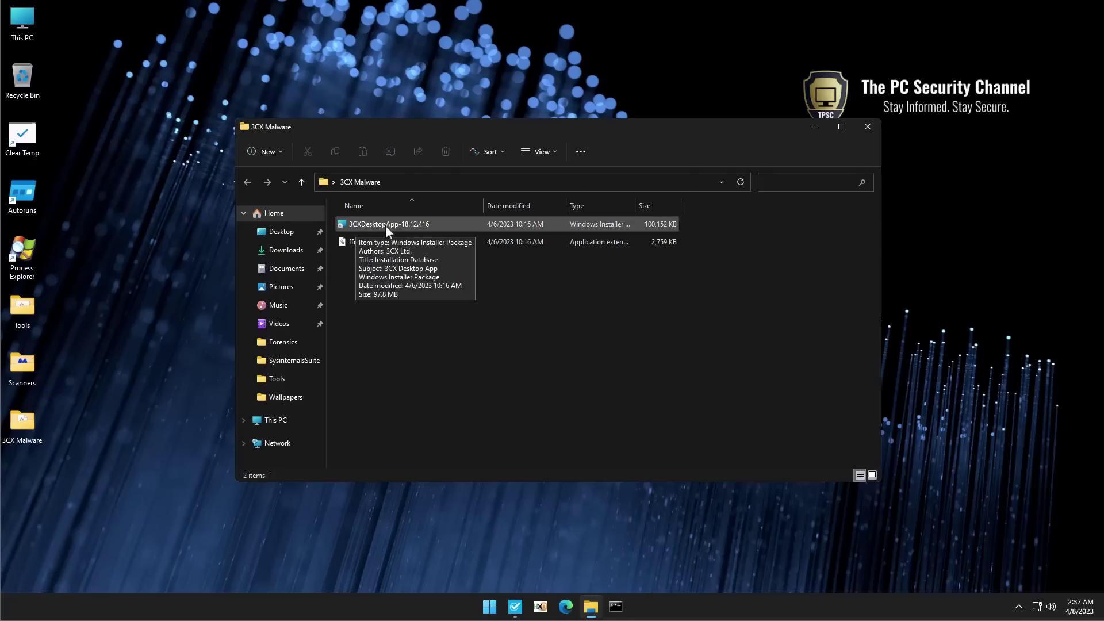
right_click(385, 226)
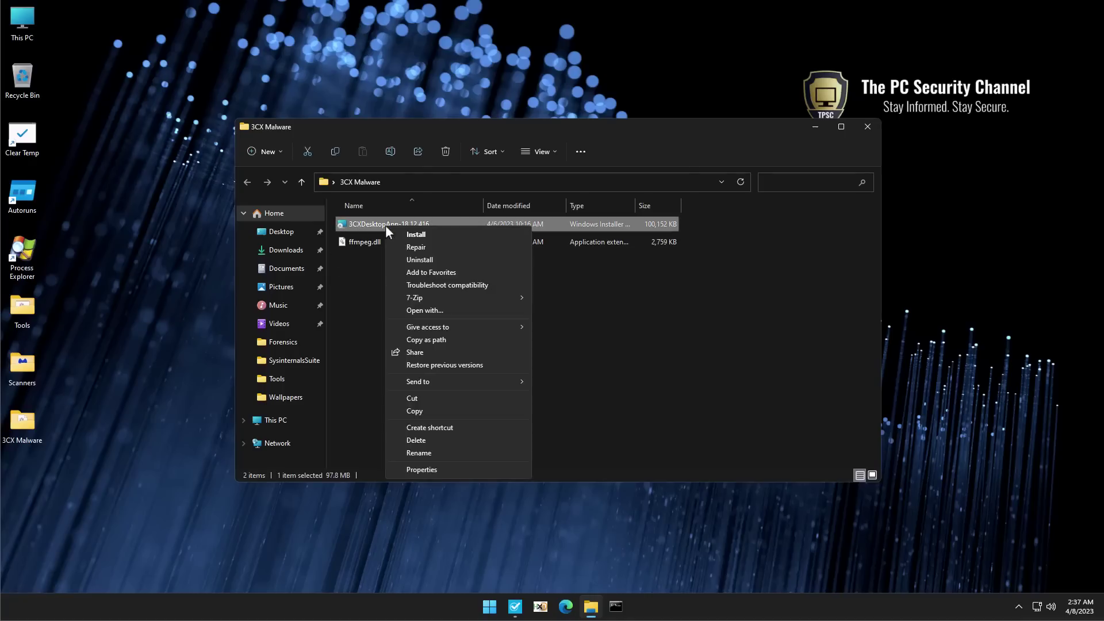
click(406, 469)
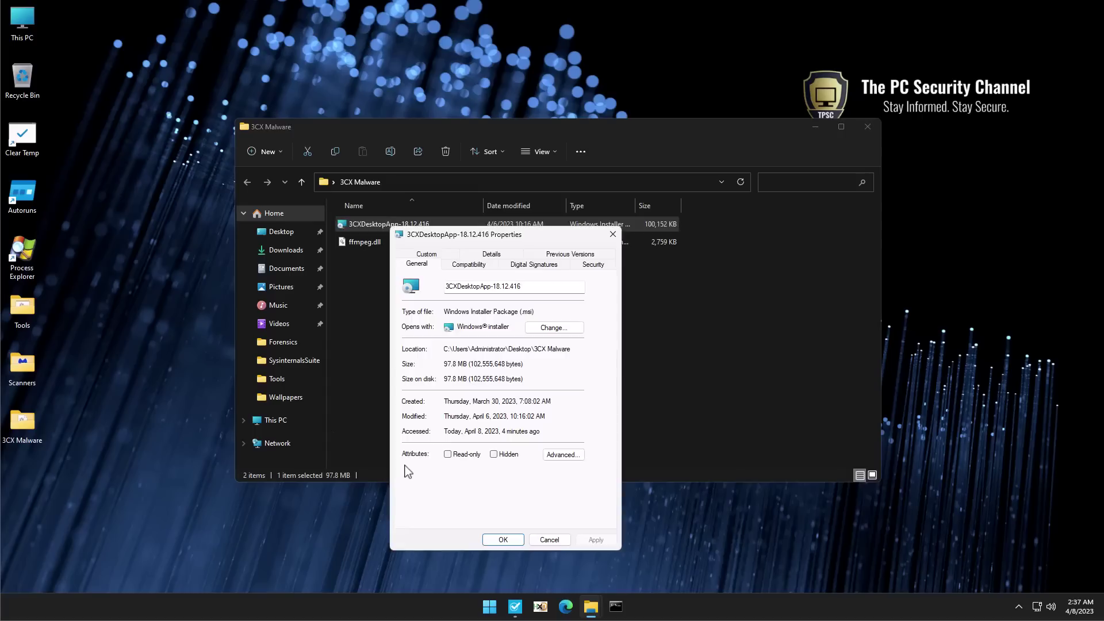
click(525, 266)
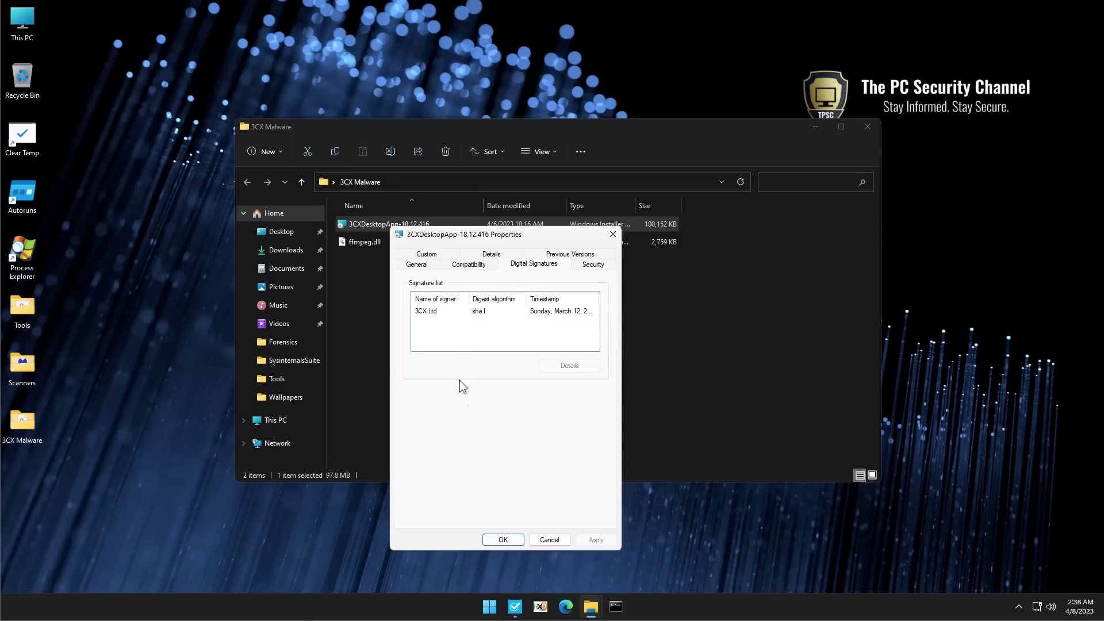
click(503, 540)
Run the 3CXDesktopApp-18.12.416 installer and bring the launched 3CX app window to the front
double_click(411, 229)
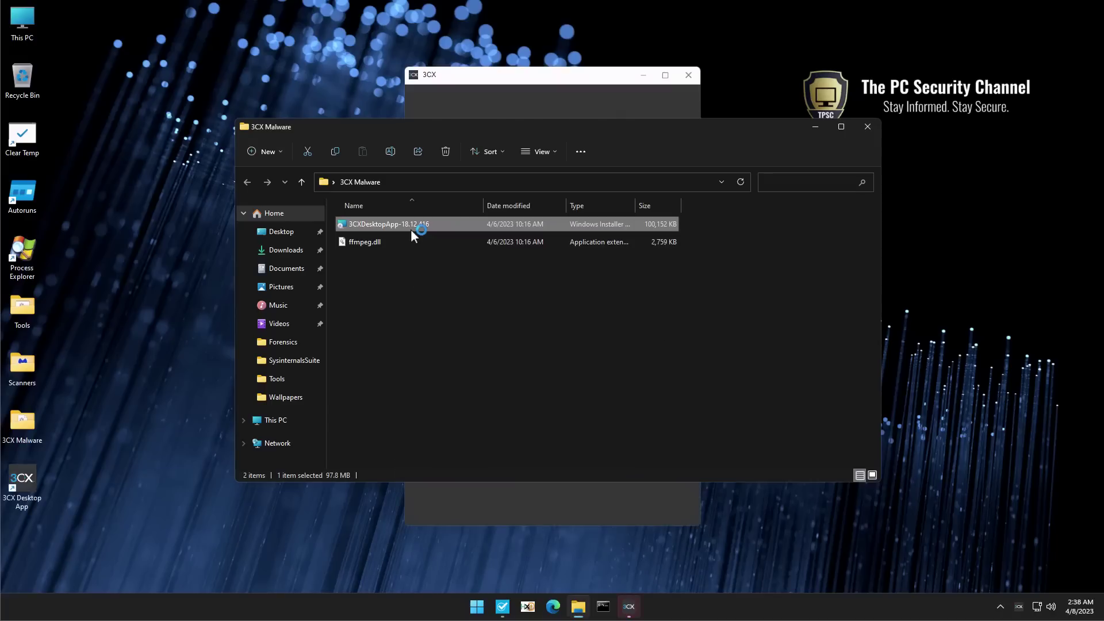
click(467, 98)
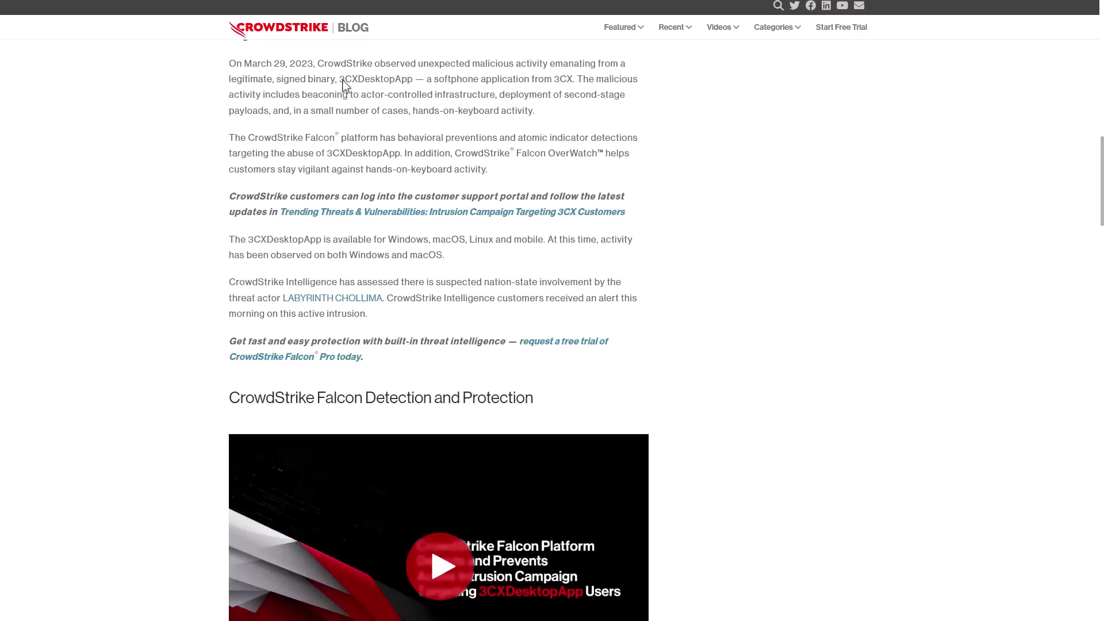
Read the CrowdStrike blog's opening paragraph, highlighting the 3CXDesktopApp name and the mention of hands-on-keyboard activity
drag(339, 79, 413, 88)
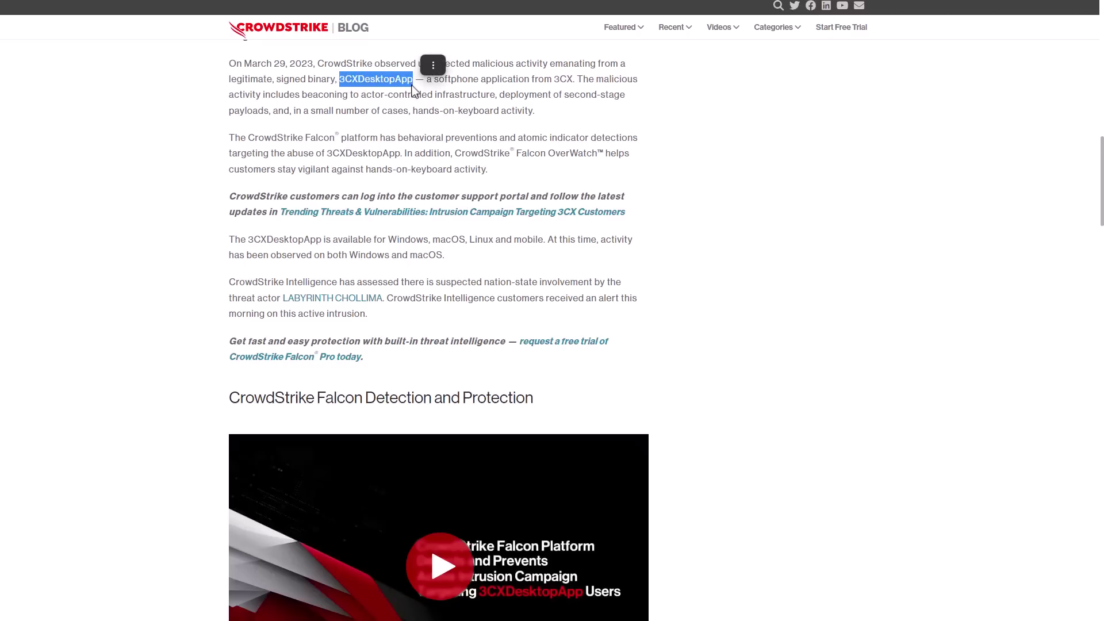
click(412, 87)
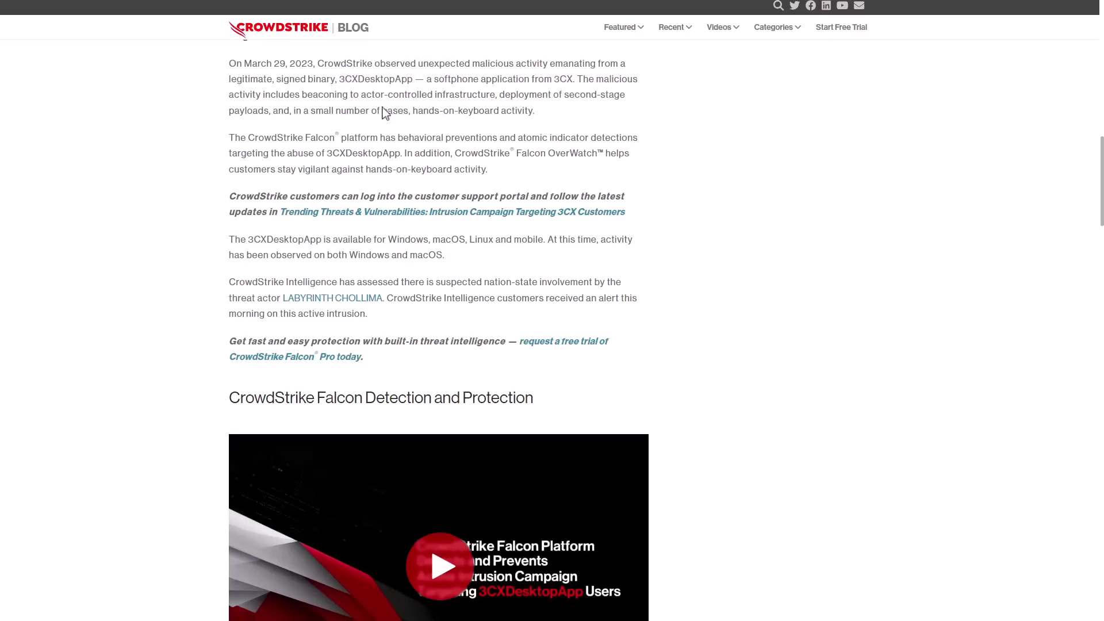
drag(411, 112, 540, 114)
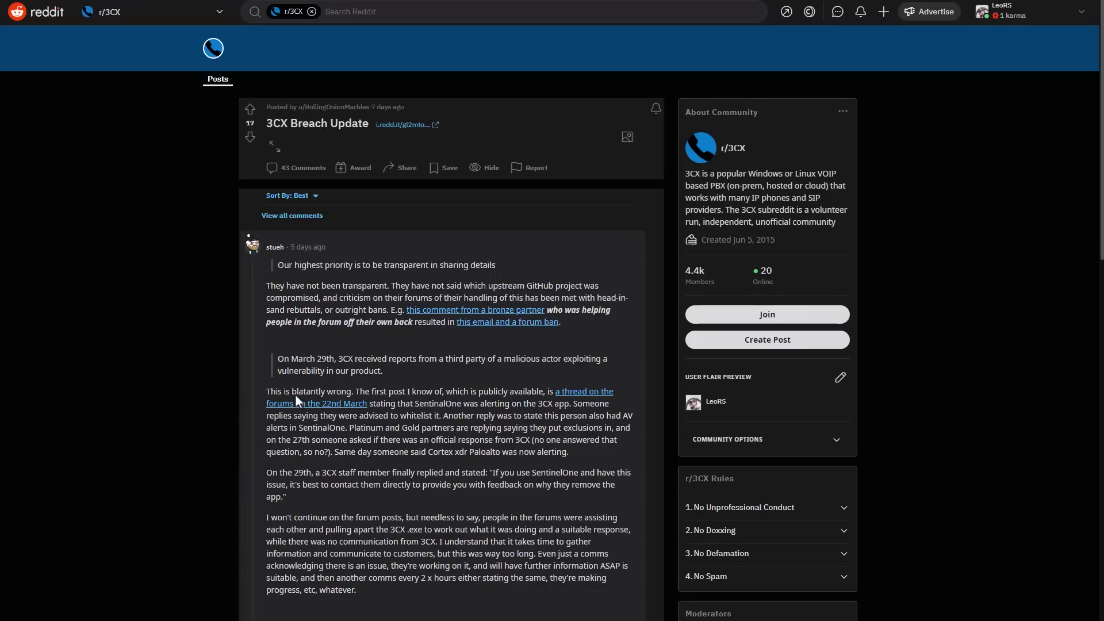
Open the 22nd March forum thread linked in the Reddit comment and read its replies about SentinelOne alerts and exclusions
click(295, 403)
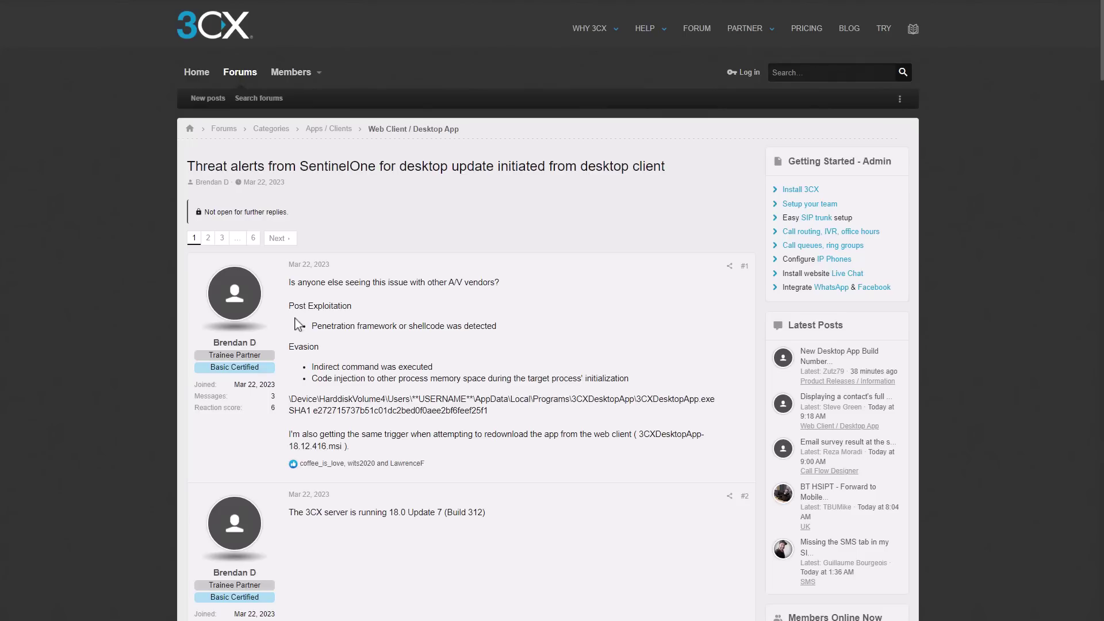
scroll(299, 324, down, 15)
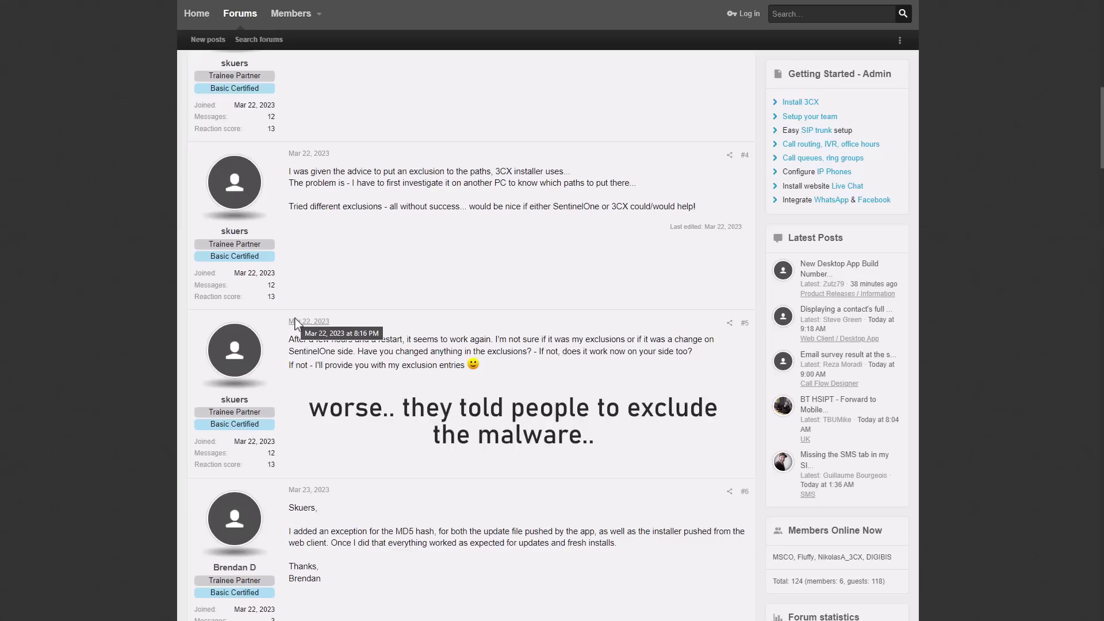
scroll(294, 322, down, 6)
scroll(294, 323, down, 8)
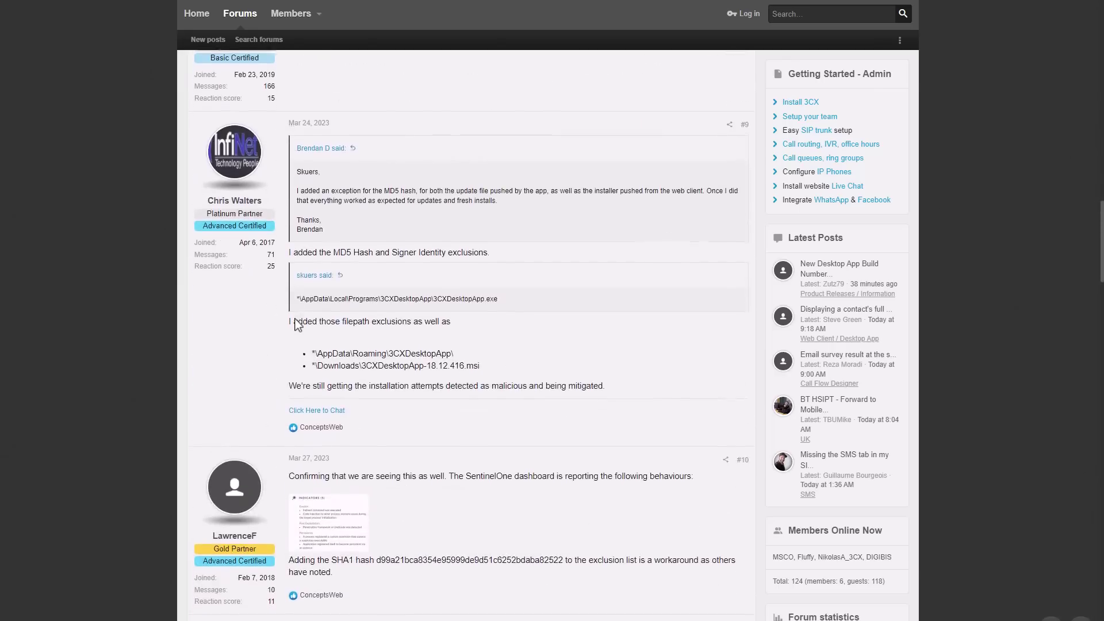
scroll(294, 323, down, 11)
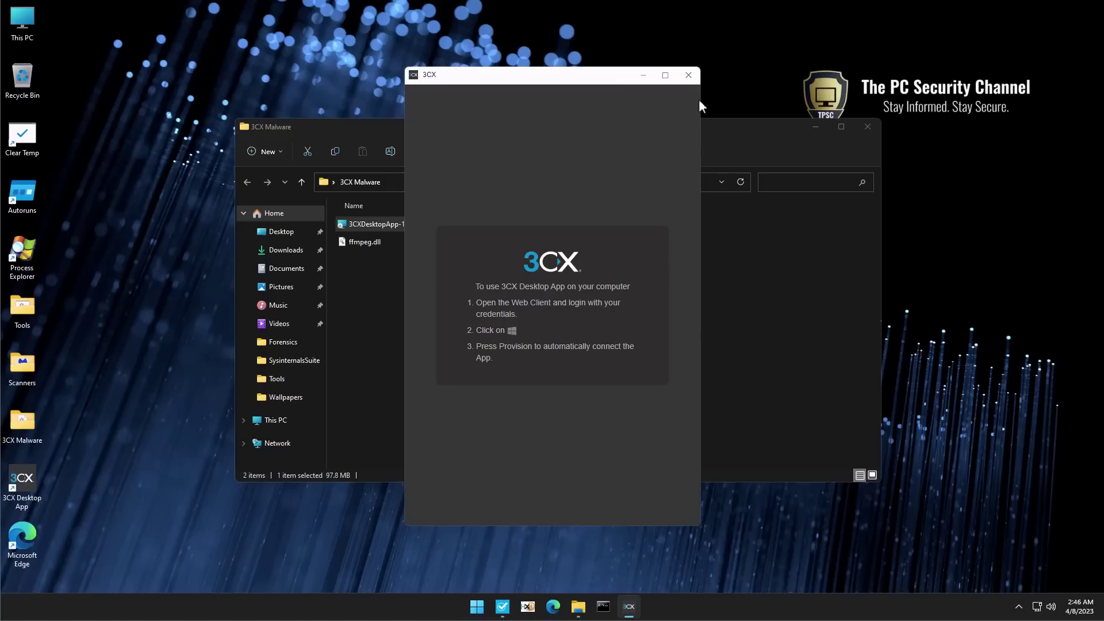
Close the 3CX desktop app window
click(689, 75)
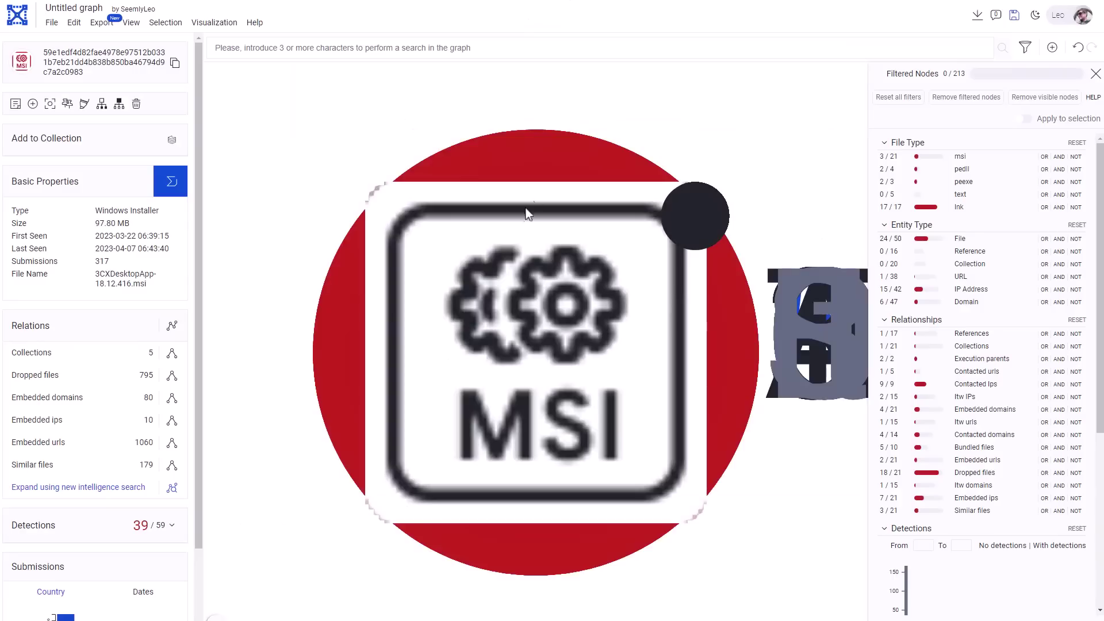
Expand the 430b73.msi installer node in the VirusTotal graph to load its relations
scroll(513, 244, down, 3)
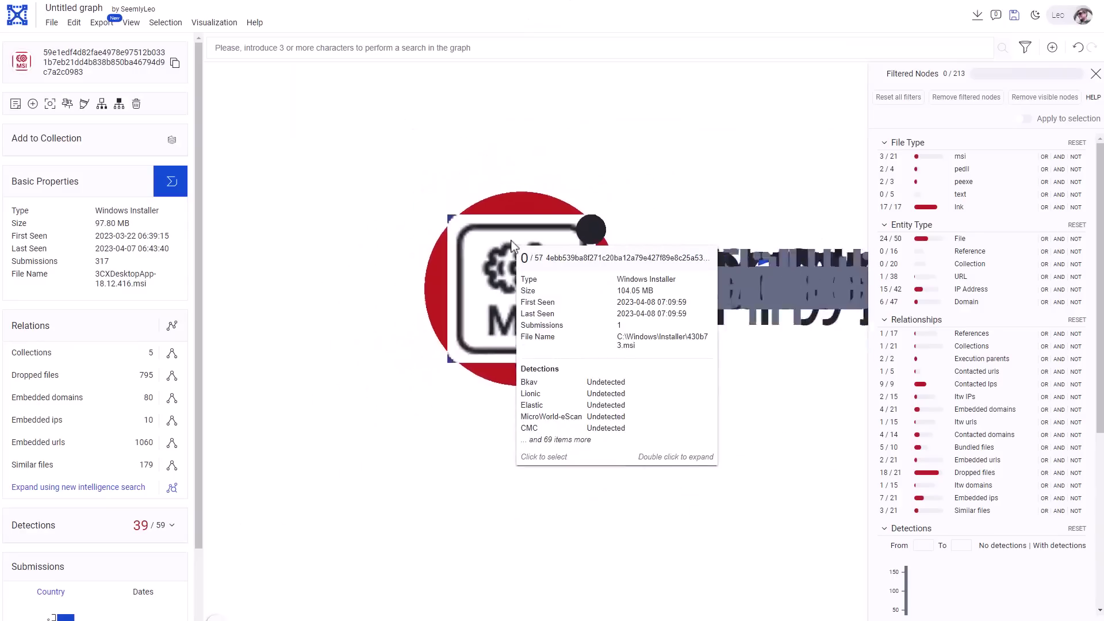
scroll(514, 247, down, 5)
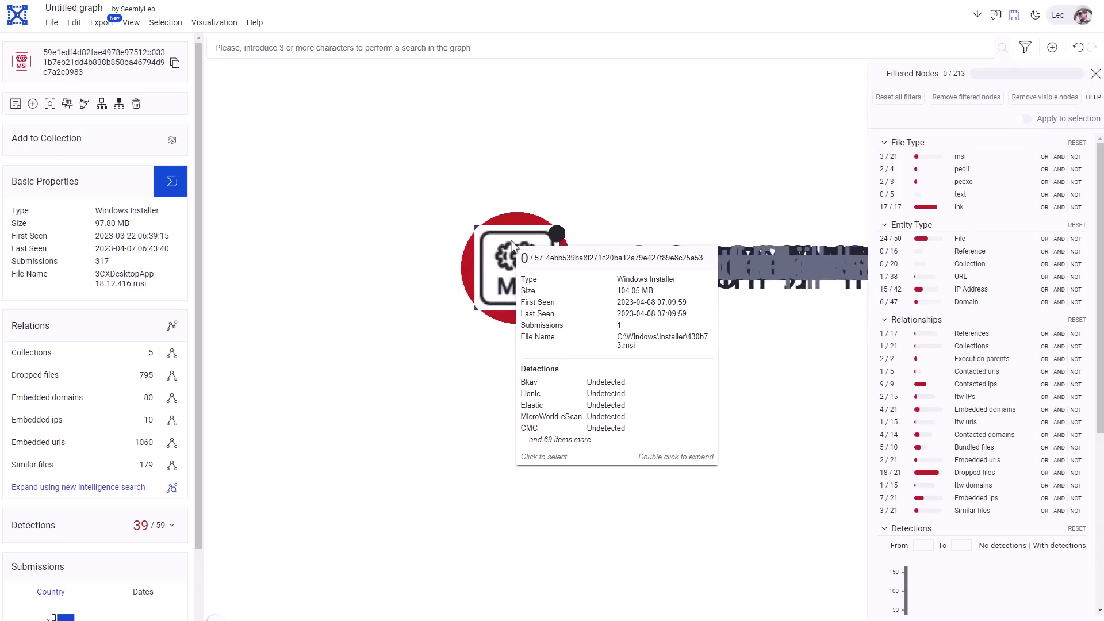
double_click(485, 275)
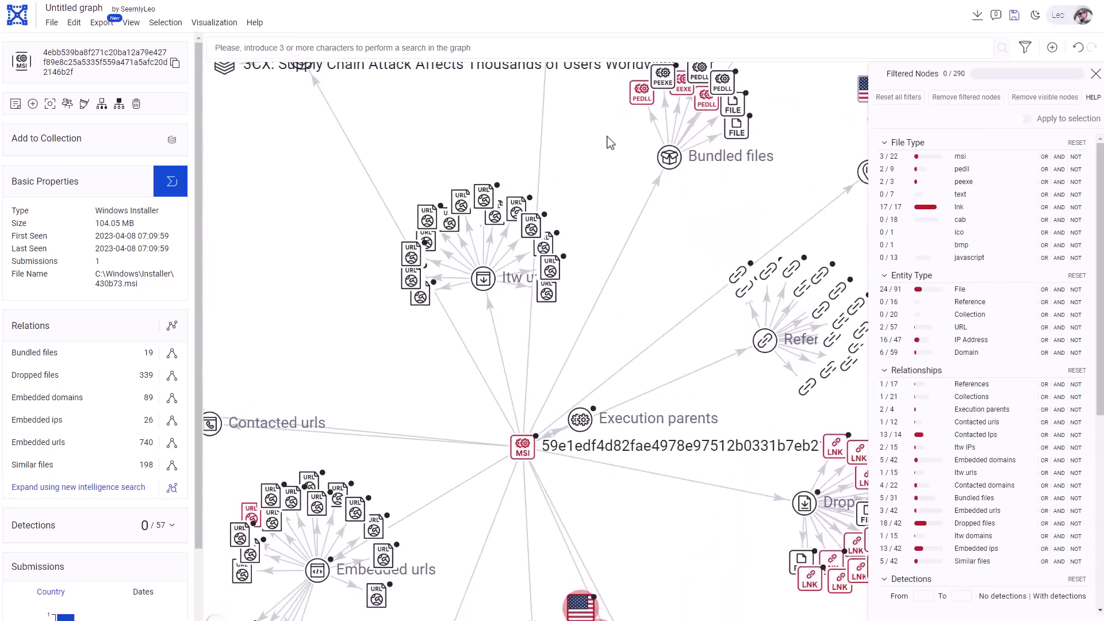
Expand the malicious 3CXDesktopApp-18.12.416.msi node at the centre of the graph
scroll(577, 261, up, 5)
mouse_move(455, 385)
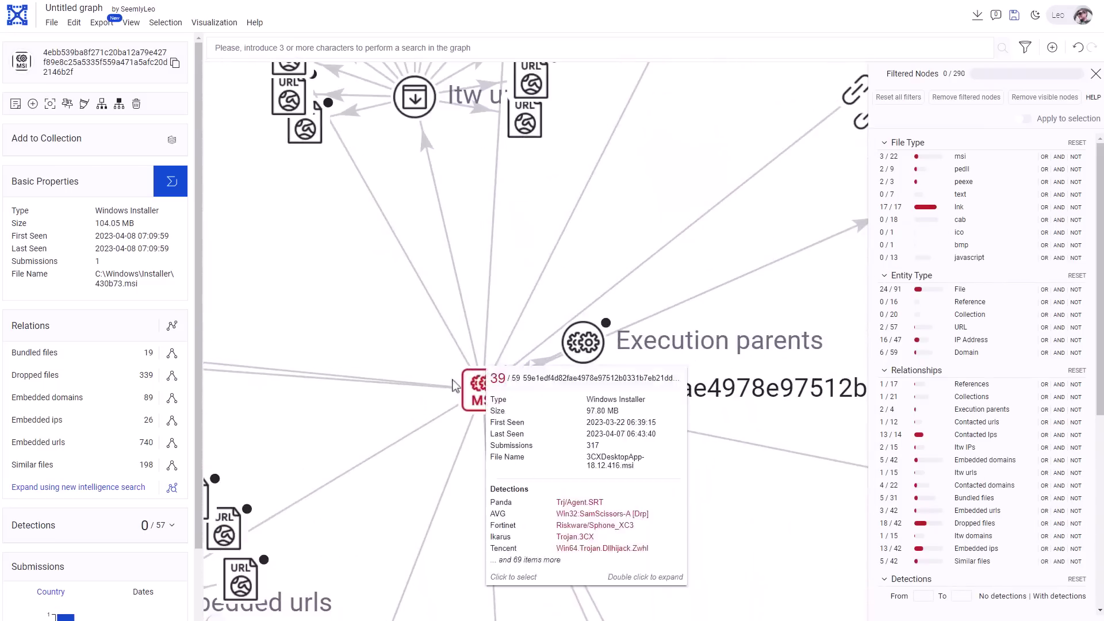
drag(453, 381, 623, 298)
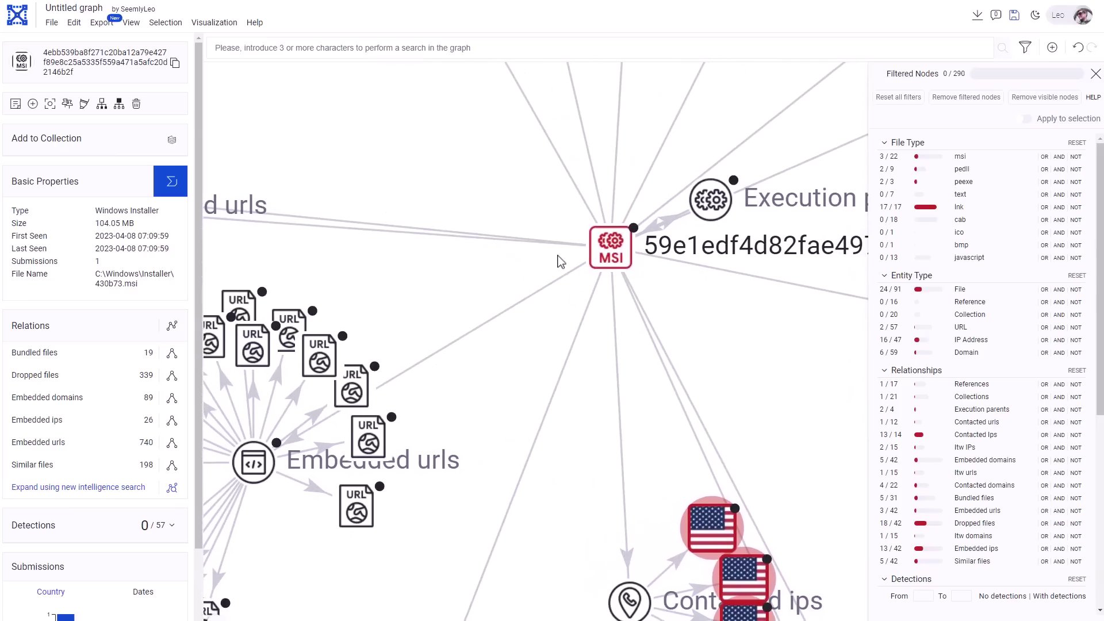
mouse_move(613, 249)
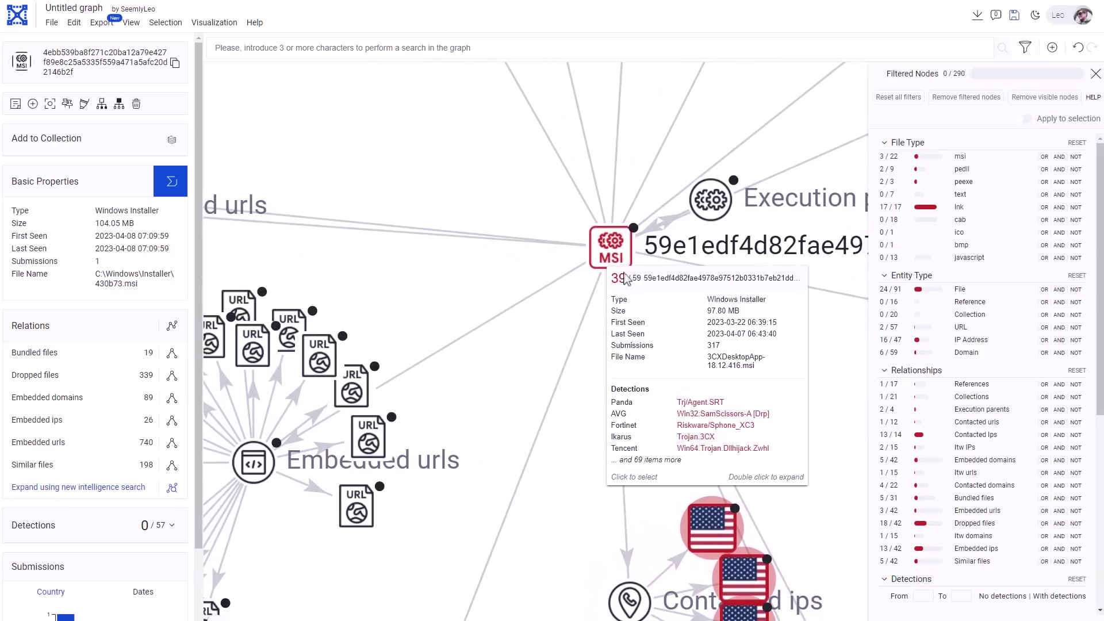
double_click(611, 251)
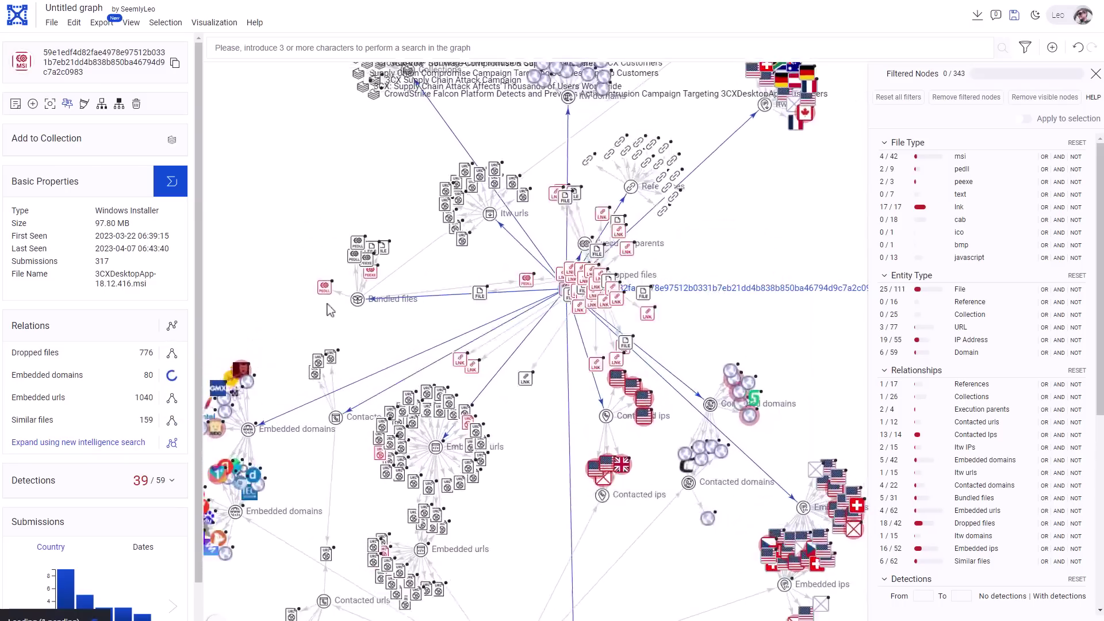
Select the flagged 3CXDesktopApp.exe node under Bundled files and inspect its file name in the basic properties
scroll(362, 302, up, 4)
scroll(363, 308, up, 5)
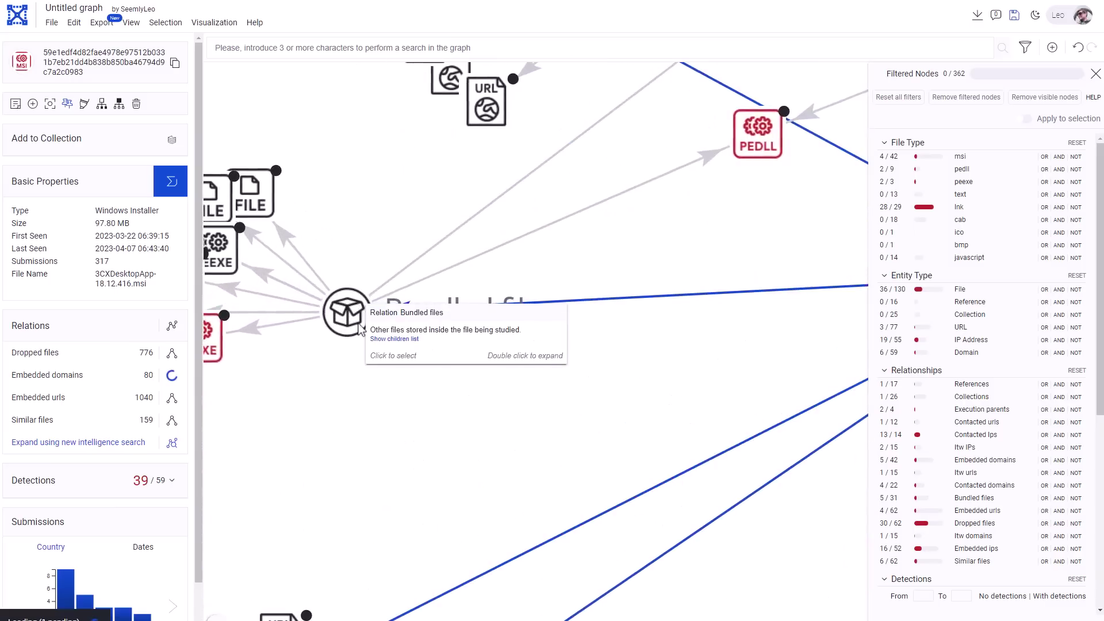
mouse_move(423, 398)
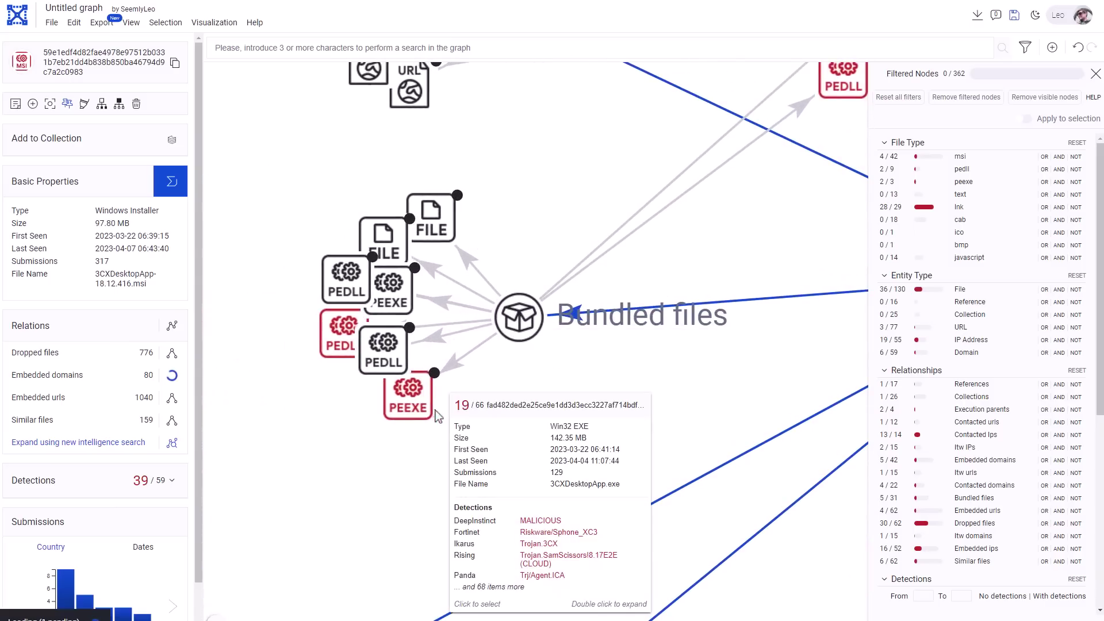
click(435, 410)
drag(100, 273, 174, 277)
click(171, 282)
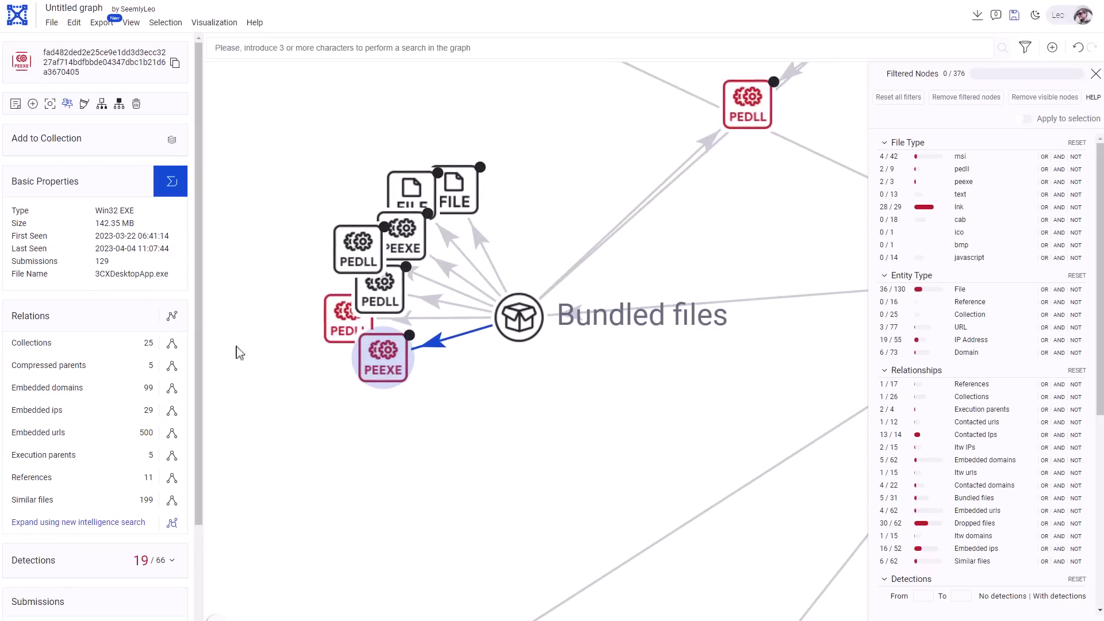
Select the flagged ffmpeg.dll node under Bundled files and examine its file name and detections
click(349, 334)
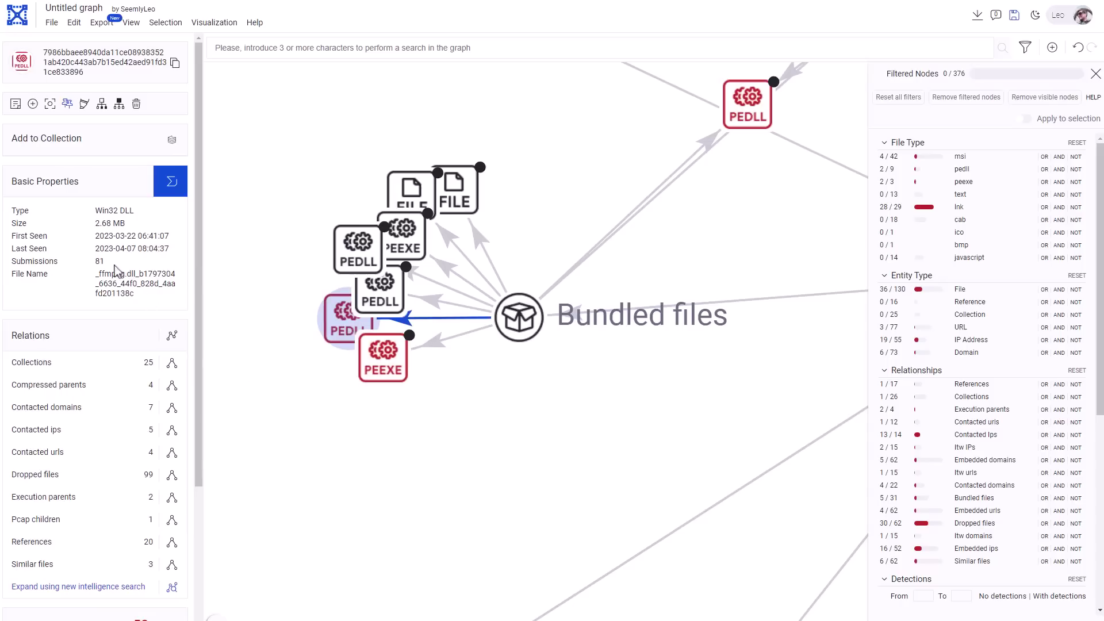
drag(102, 279, 134, 279)
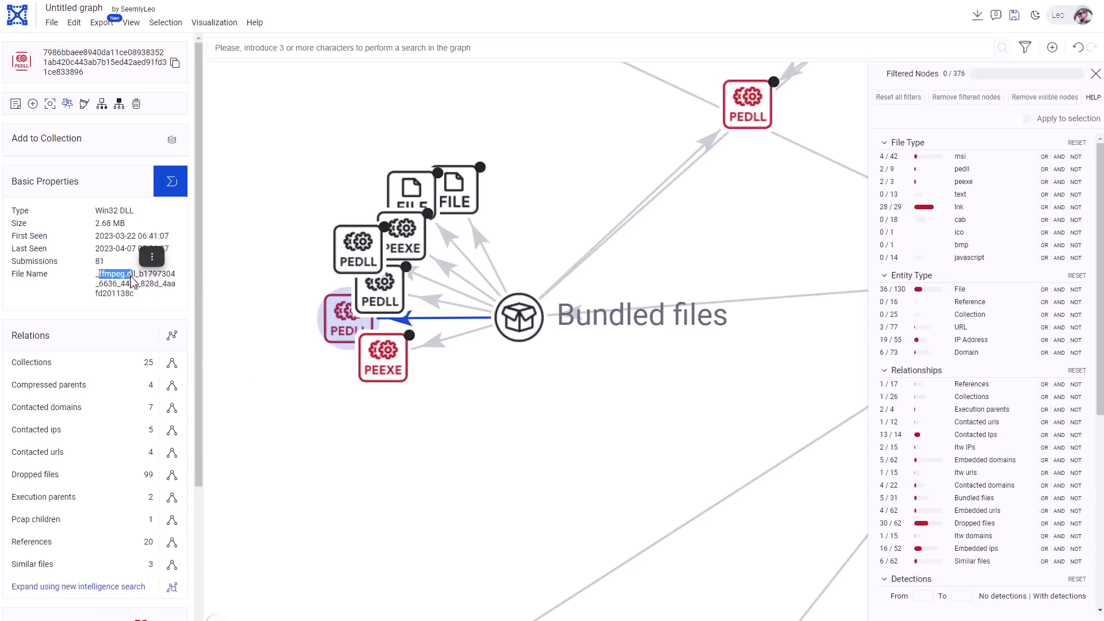
click(137, 278)
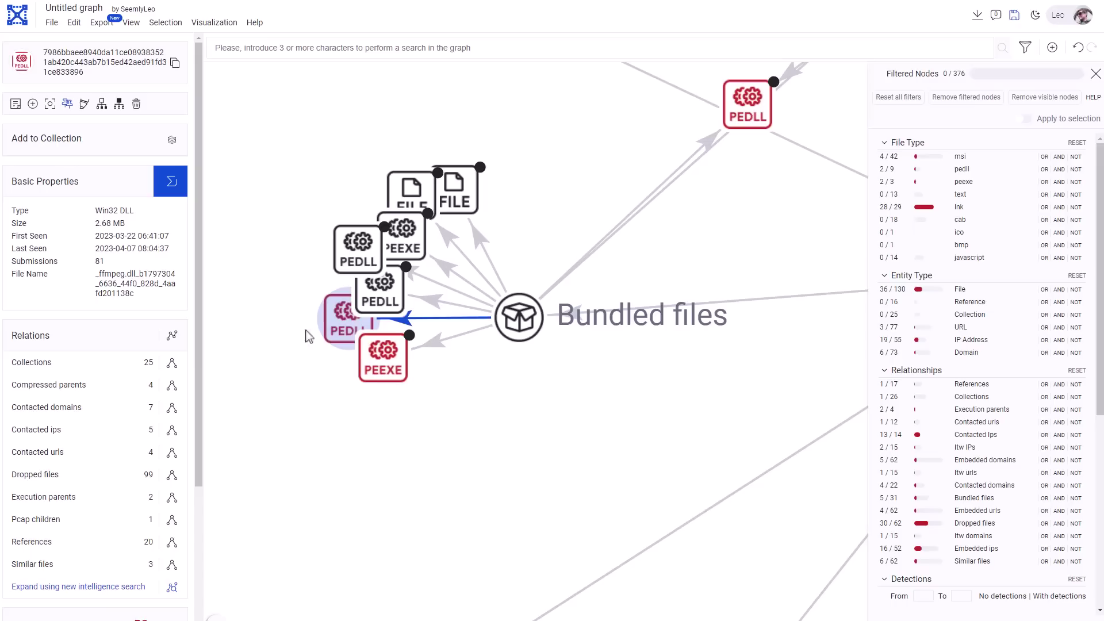
mouse_move(349, 328)
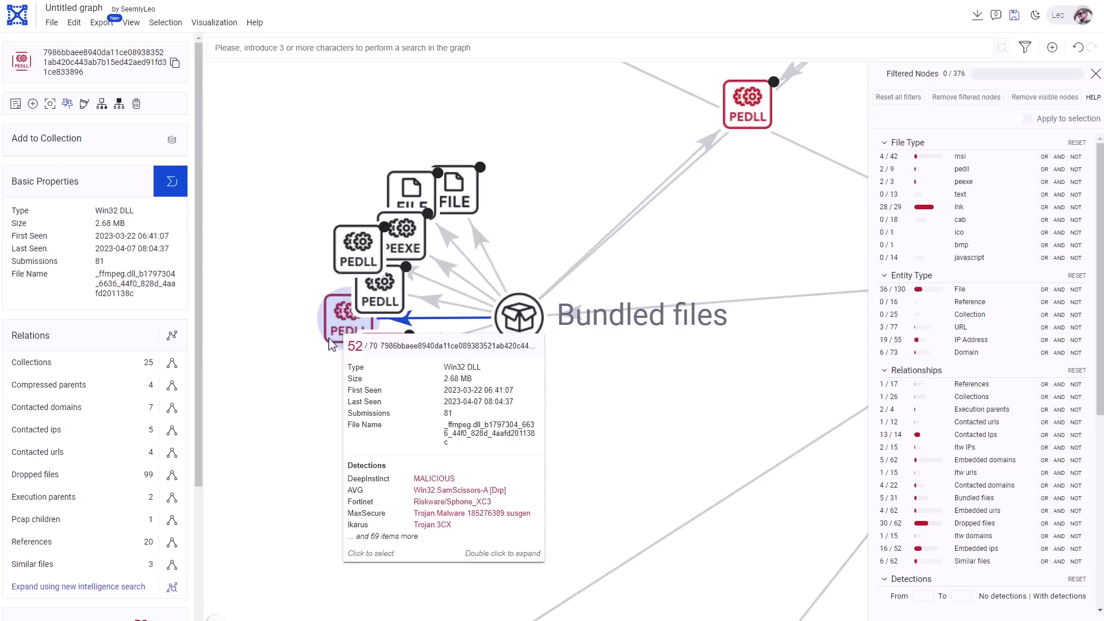
Compare the details of the bundled 3CXDesktopApp.exe node with those of the flagged ffmpeg.dll node
mouse_move(362, 374)
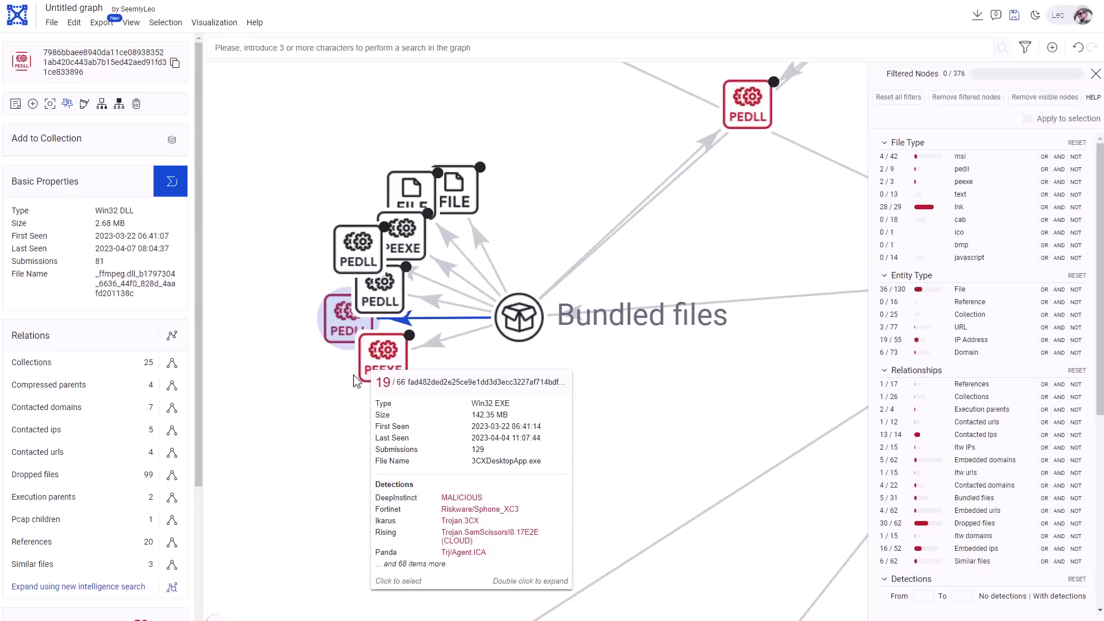
click(374, 367)
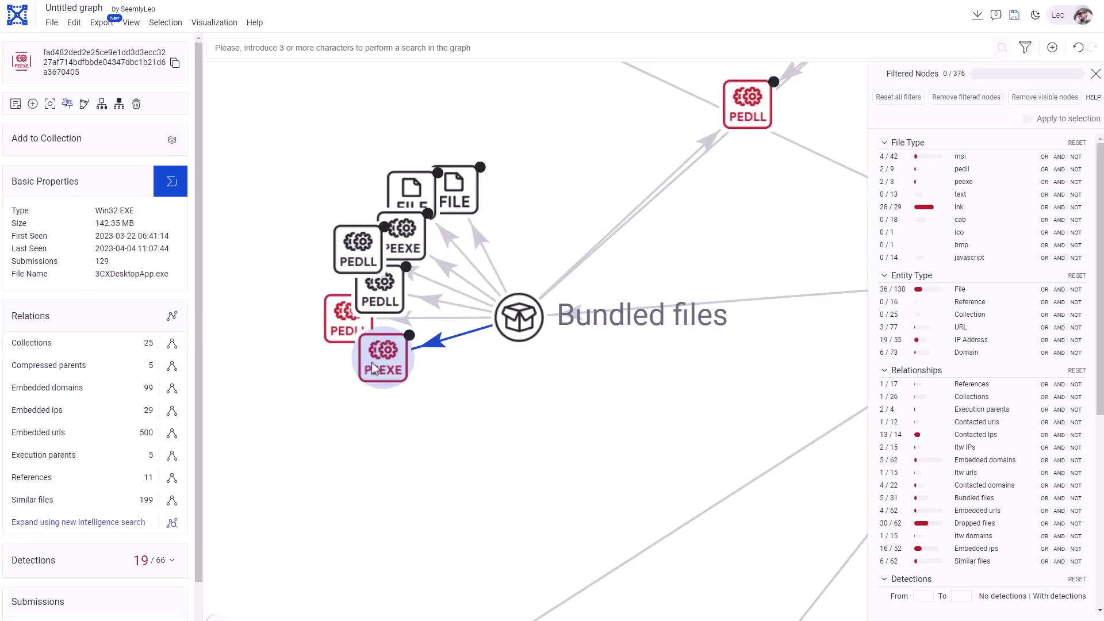
click(333, 337)
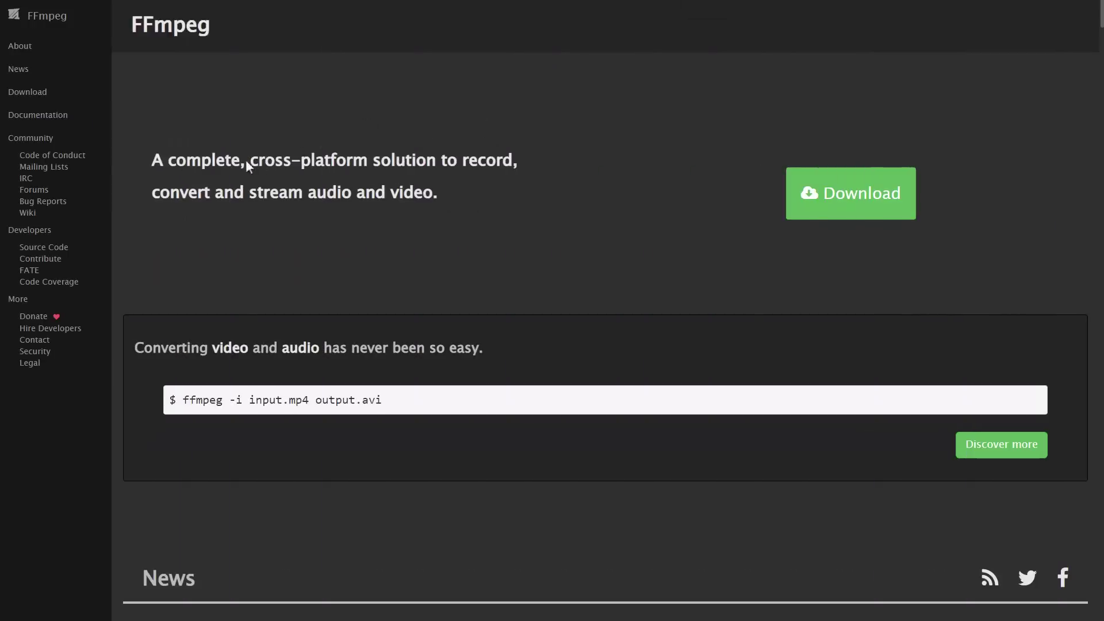
Read FFmpeg's cross-platform description on its website and return to the ffmpeg.dll node in the VirusTotal graph
drag(246, 161, 444, 161)
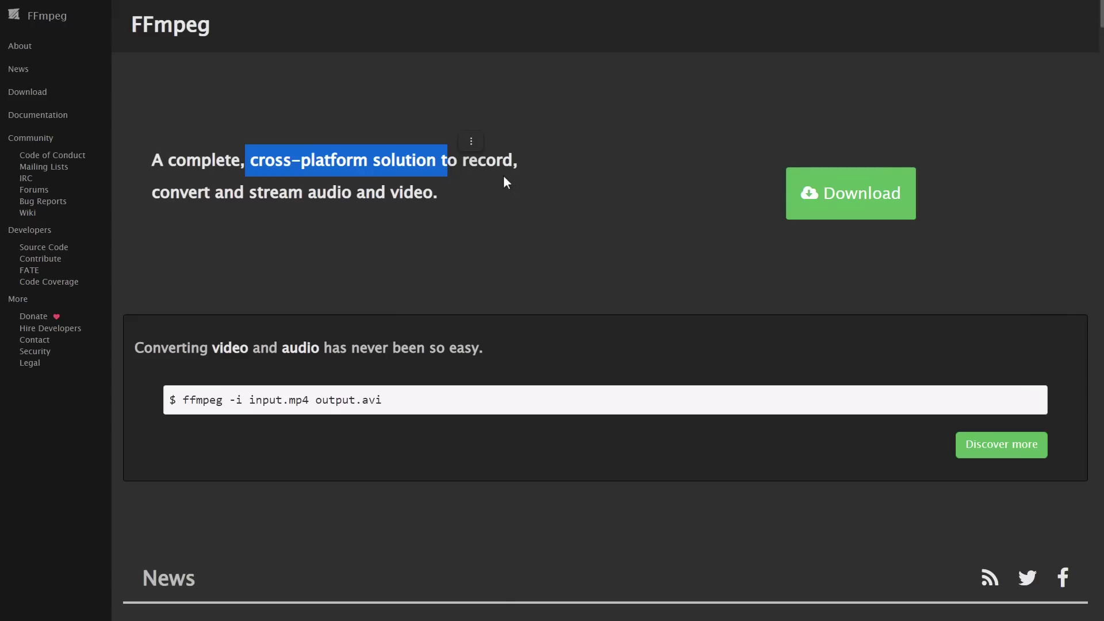
click(487, 184)
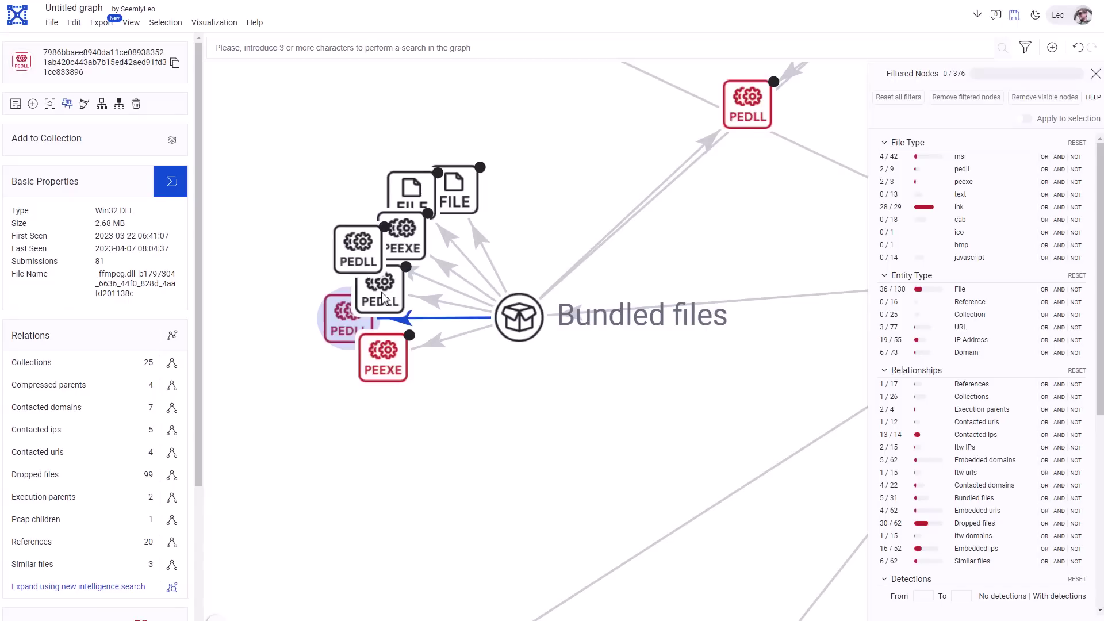
mouse_move(350, 322)
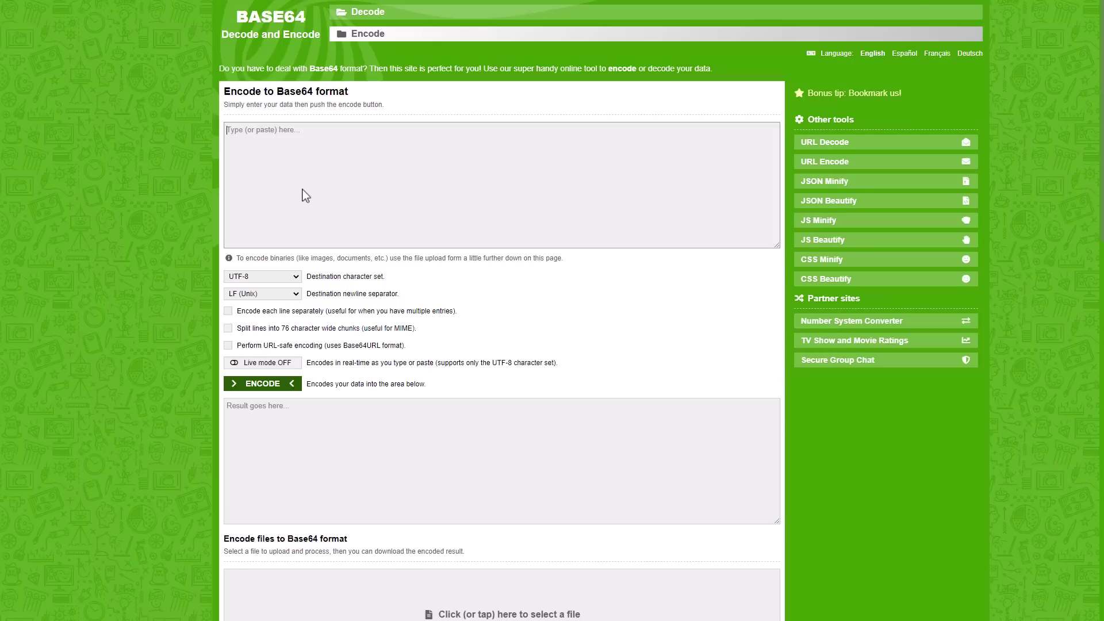
Encode the text "I AM MALWARE" to Base64 on the Base64 encoding website
click(306, 195)
text(I AM MALWARE)
click(288, 384)
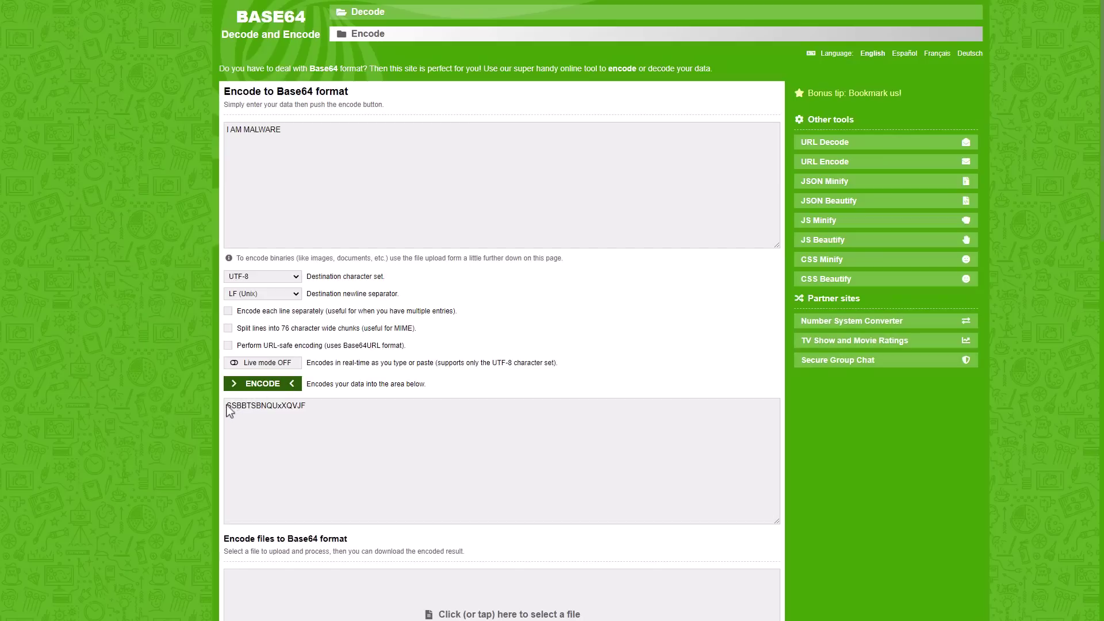
Highlight the encoded Base64 output of "I AM MALWARE" in the result area
drag(226, 409, 317, 415)
click(318, 416)
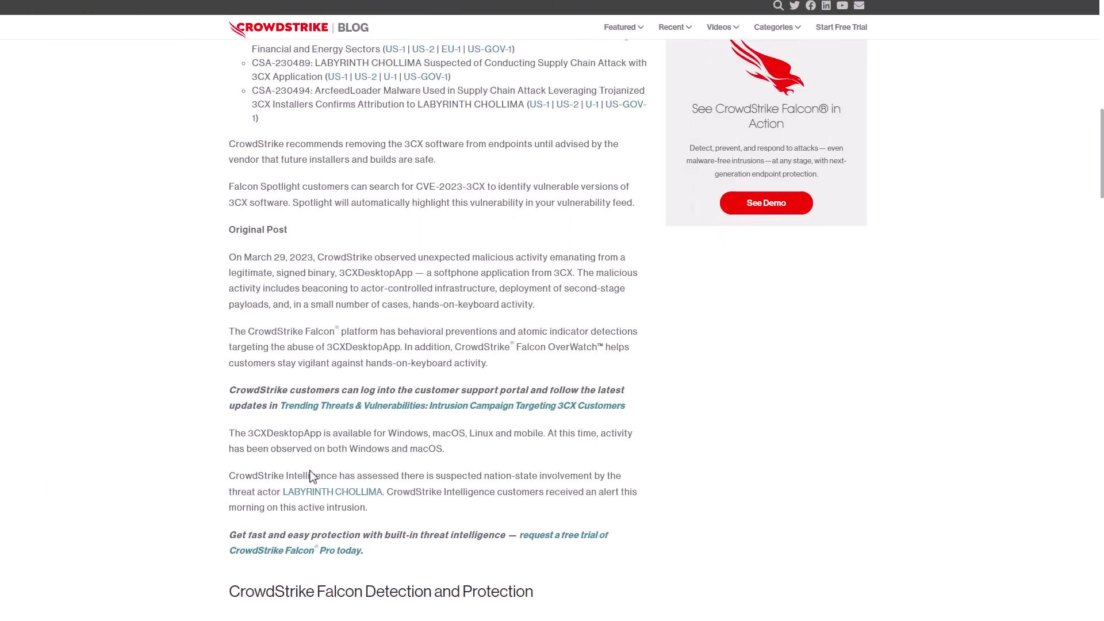
Read CrowdStrike's nation-state attribution in its 3CX blog post and the details in the Labyrinth Chollima adversary profile
drag(345, 476, 578, 492)
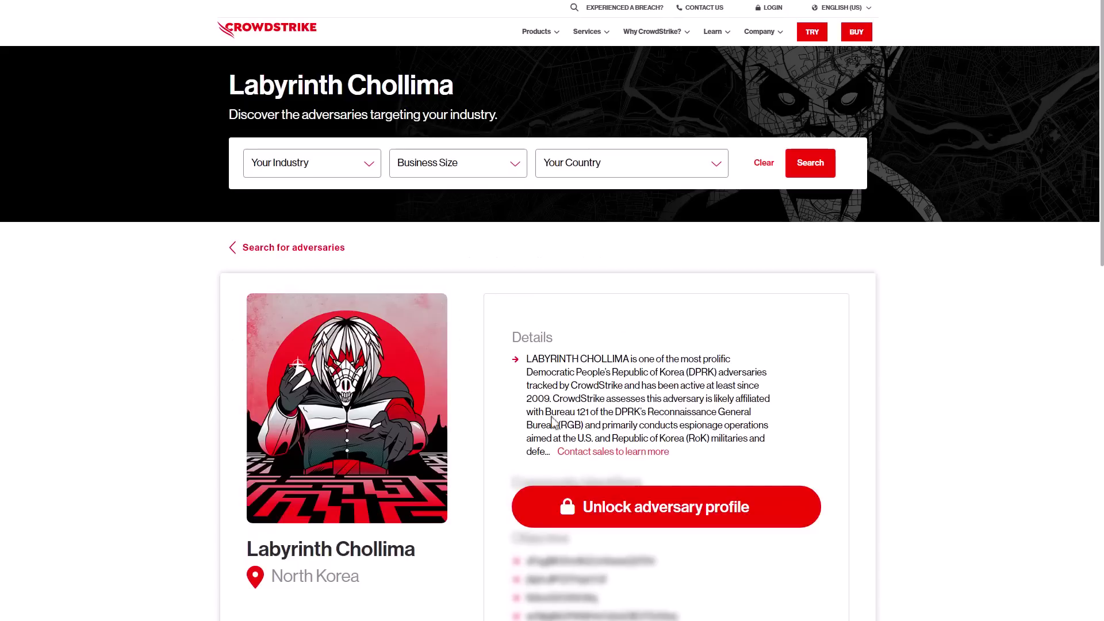
drag(527, 371, 685, 372)
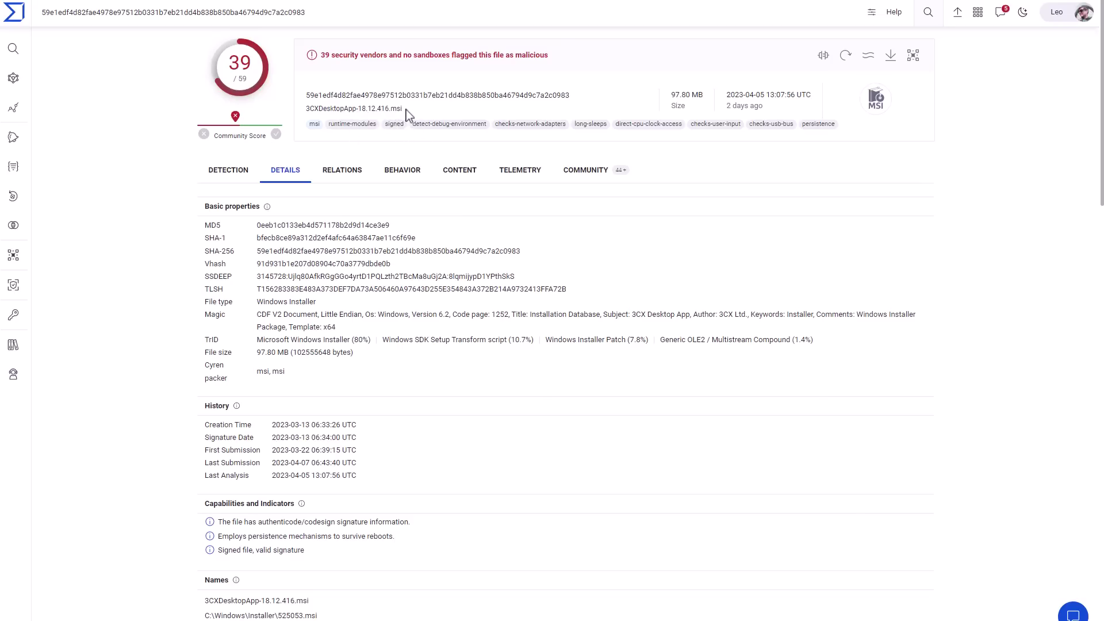
Return to the detection results of 3CXDesktopApp-18.12.416.msi in VirusTotal and review the security vendors' verdicts
key(alt+Left)
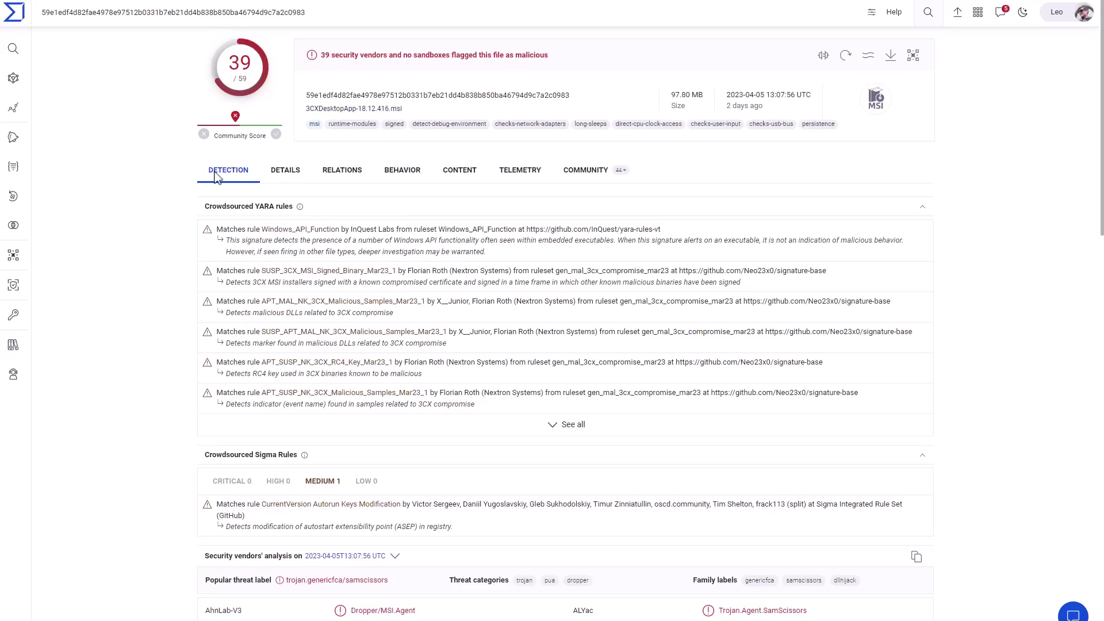
scroll(216, 177, down, 10)
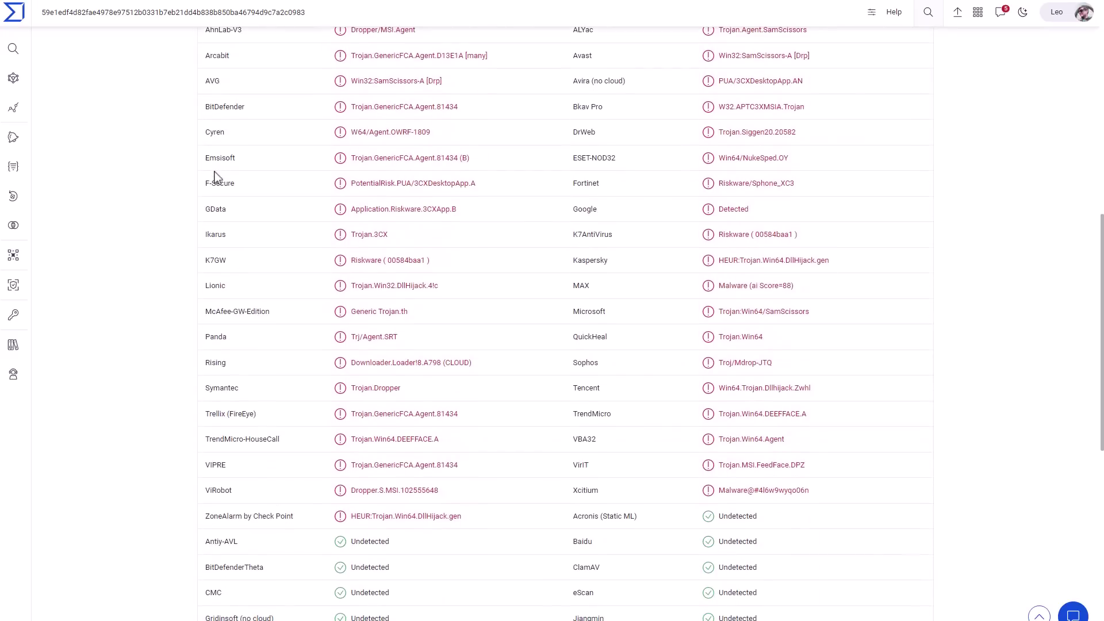
scroll(216, 177, up, 2)
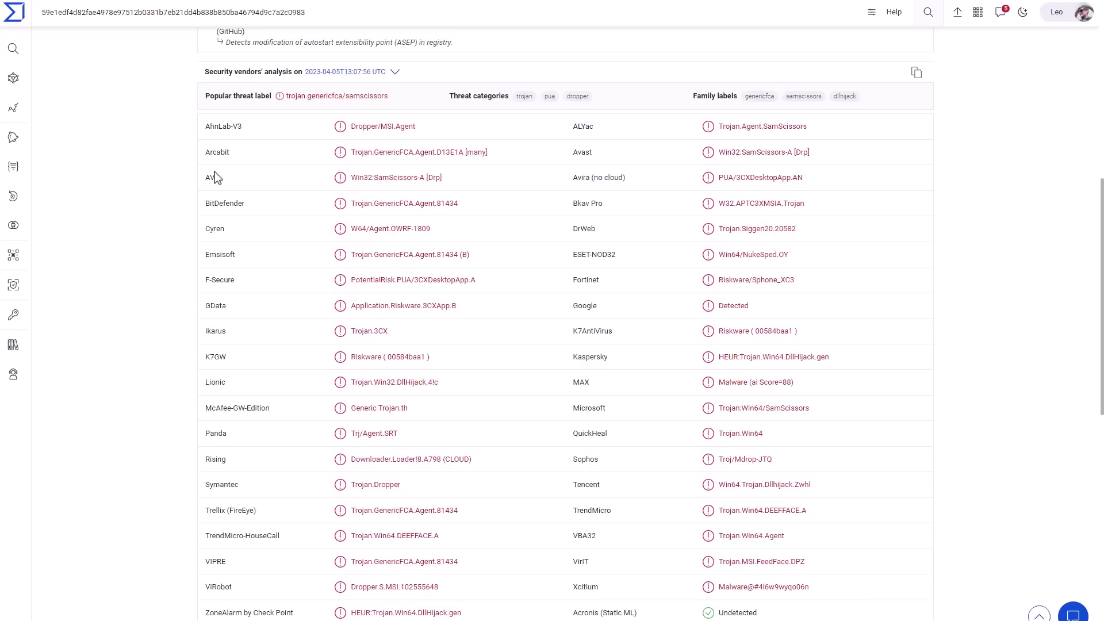
Open the installer's analysis history and examine how vendor detections changed across the previous analyses from 22 to 30 March 2023
click(339, 71)
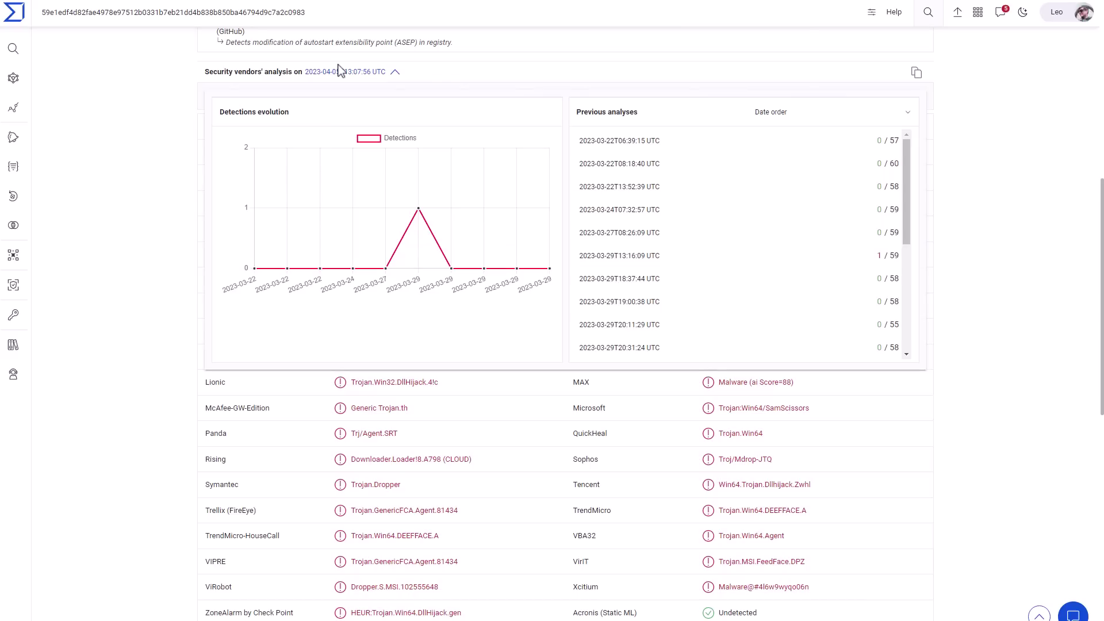
scroll(719, 208, down, 4)
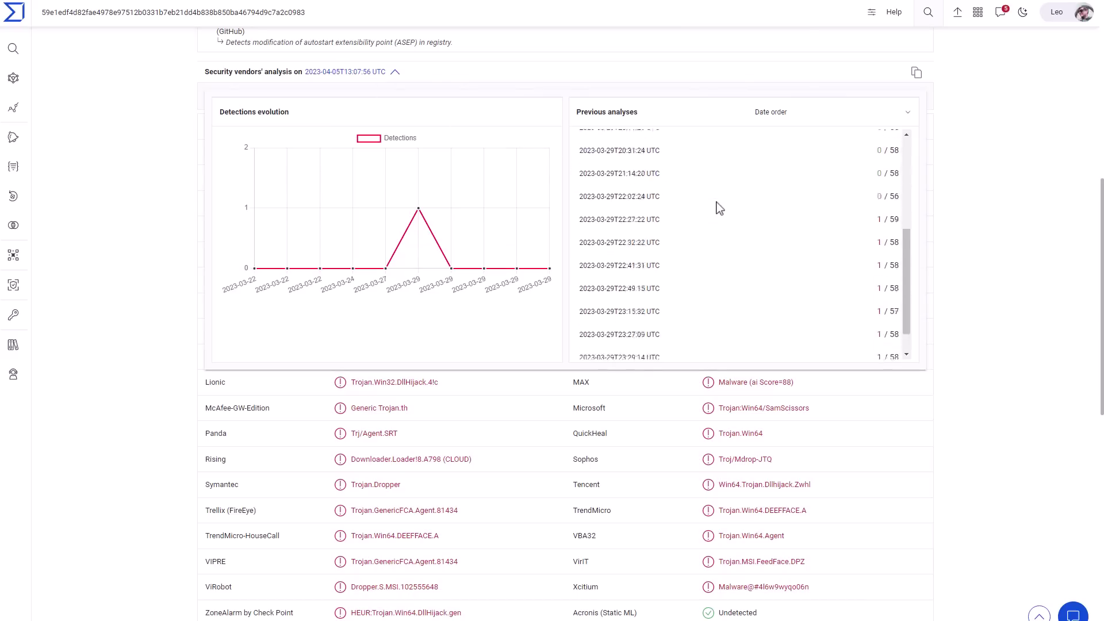
scroll(719, 208, up, 4)
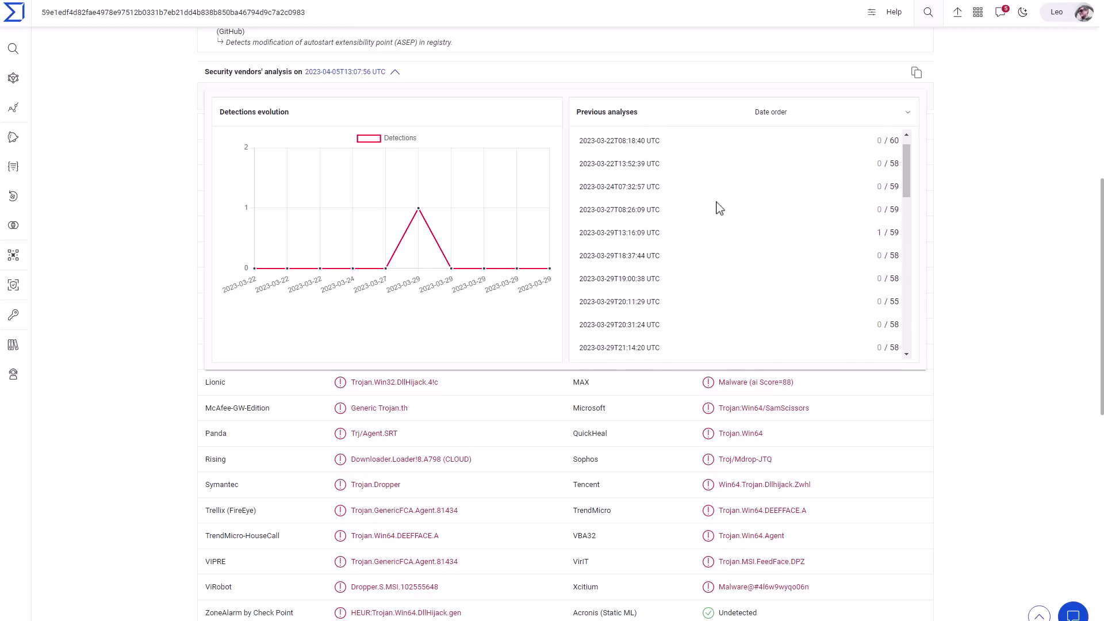
scroll(719, 209, down, 2)
scroll(719, 208, down, 5)
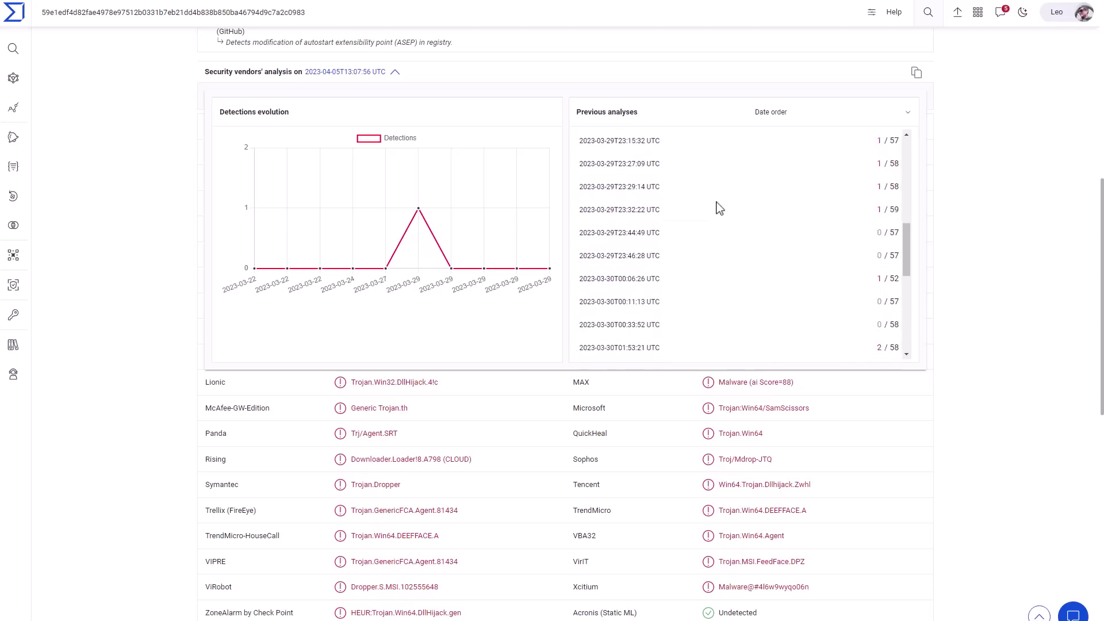
scroll(719, 208, down, 3)
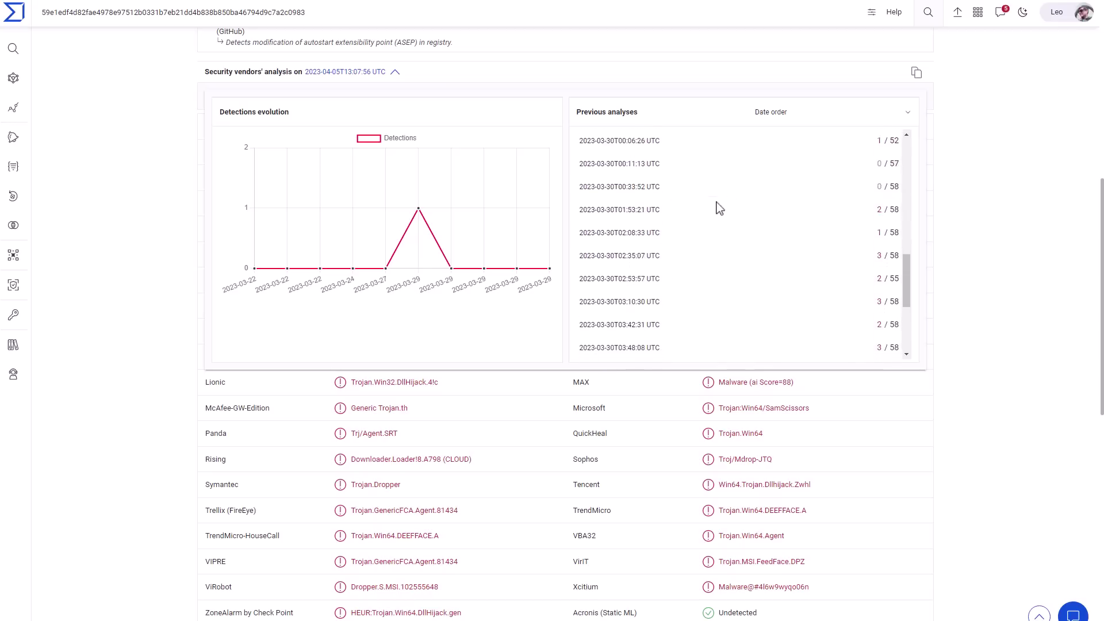
scroll(719, 208, down, 3)
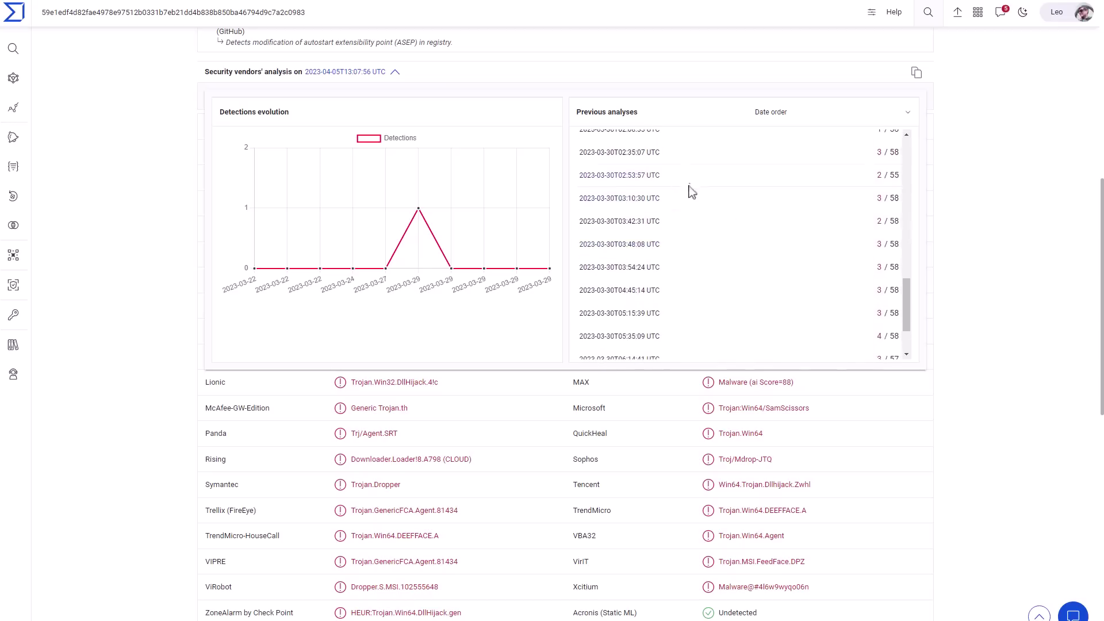
scroll(687, 199, down, 10)
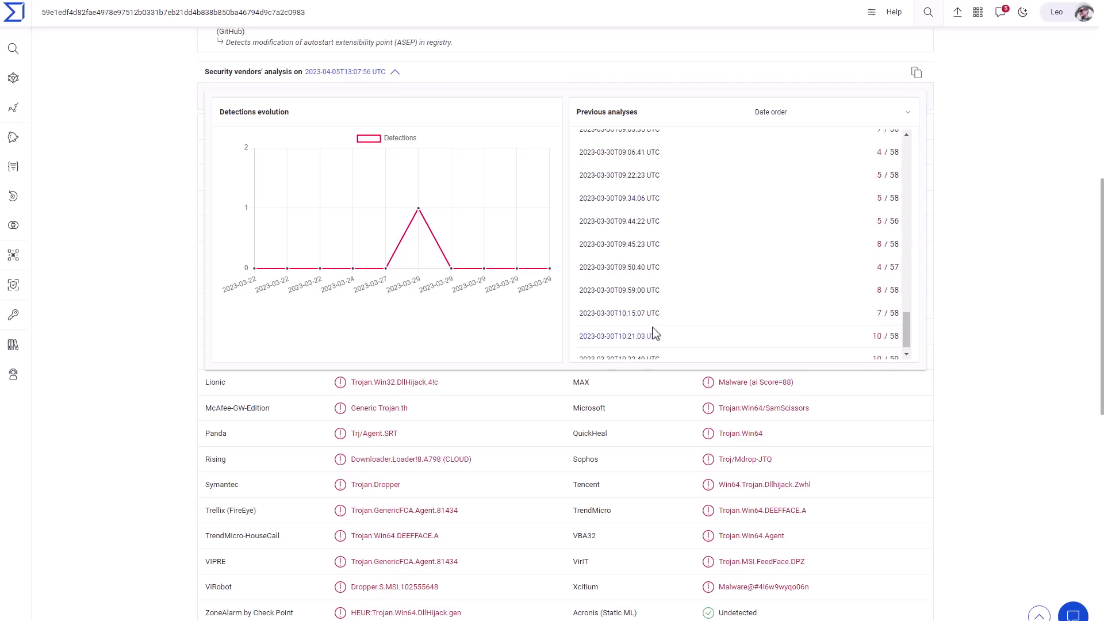
scroll(902, 322, down, 3)
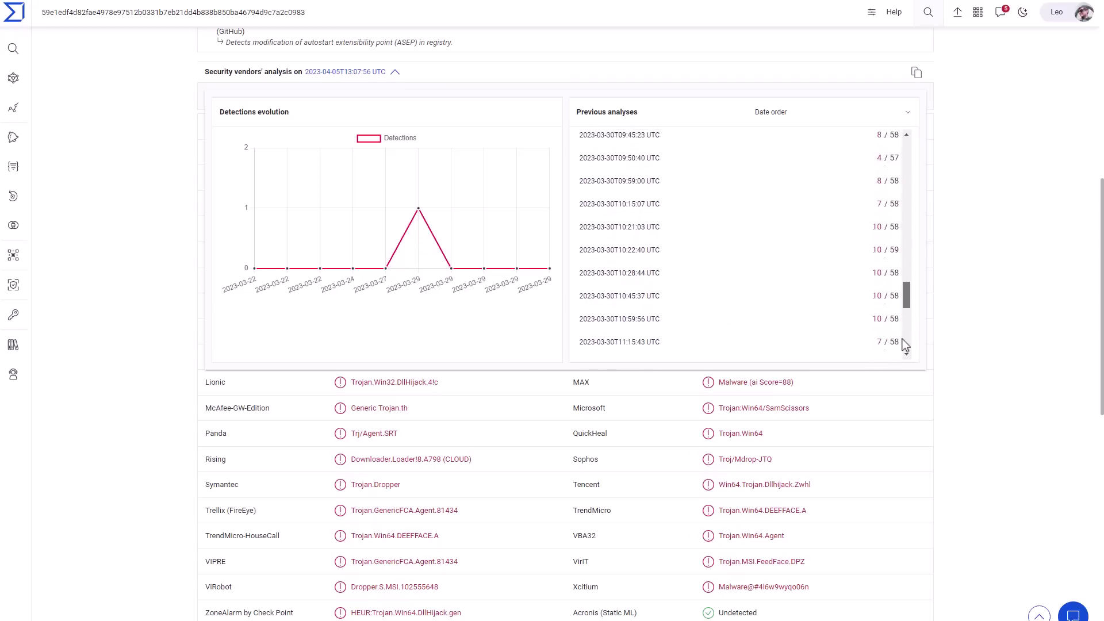
scroll(904, 322, down, 5)
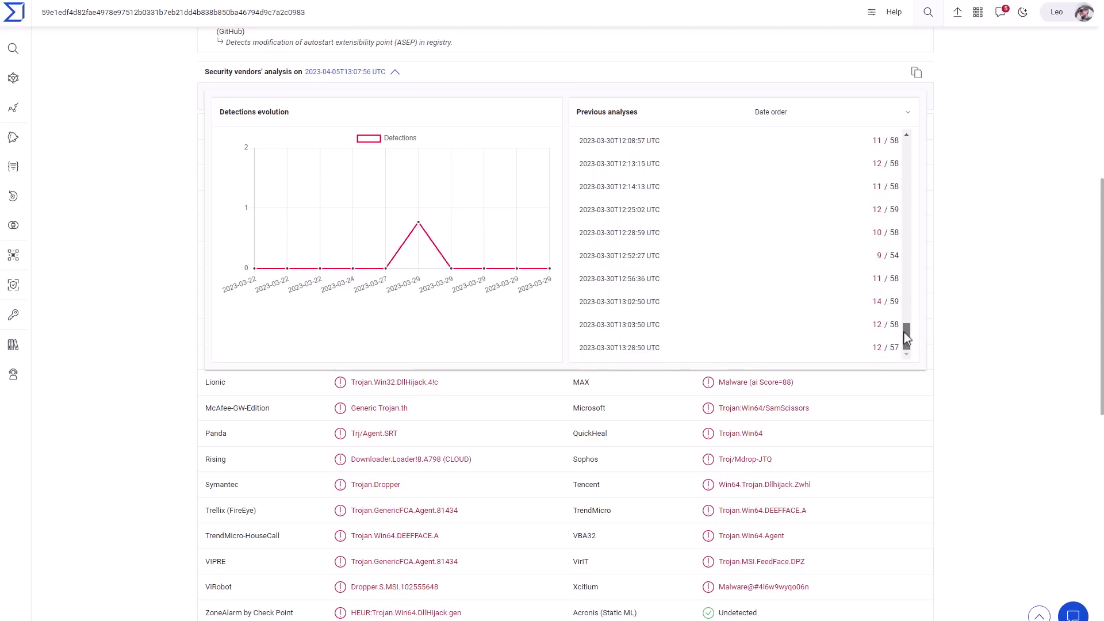
drag(907, 278, 910, 329)
drag(911, 333, 906, 336)
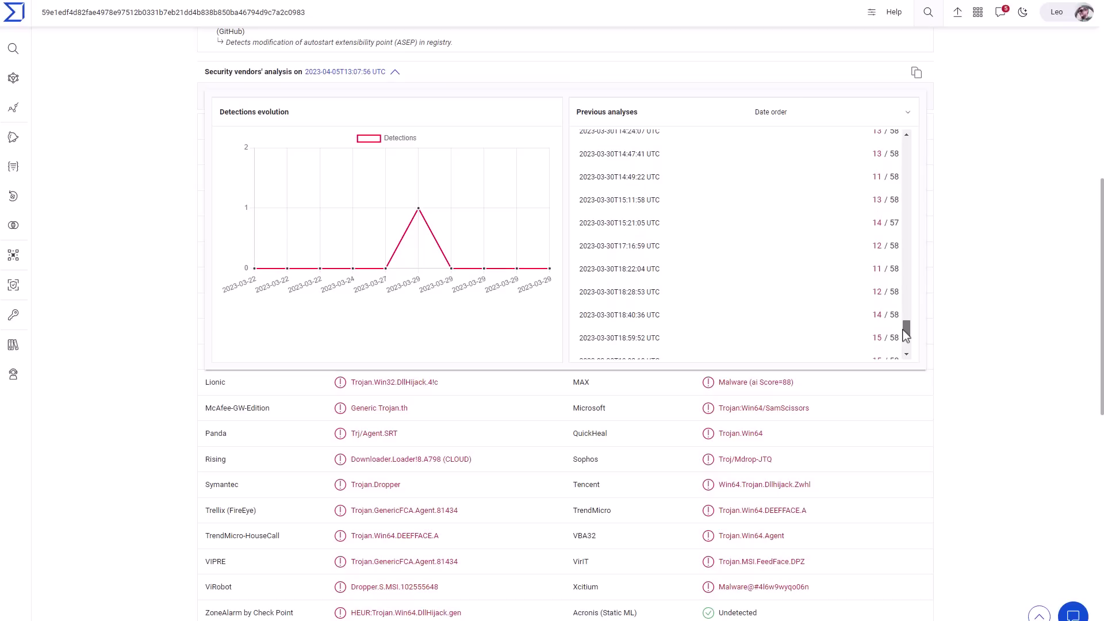
Open the installer's earlier analysis from 2023-03-30T12:14:13 UTC and check which vendors flagged it
scroll(880, 310, up, 10)
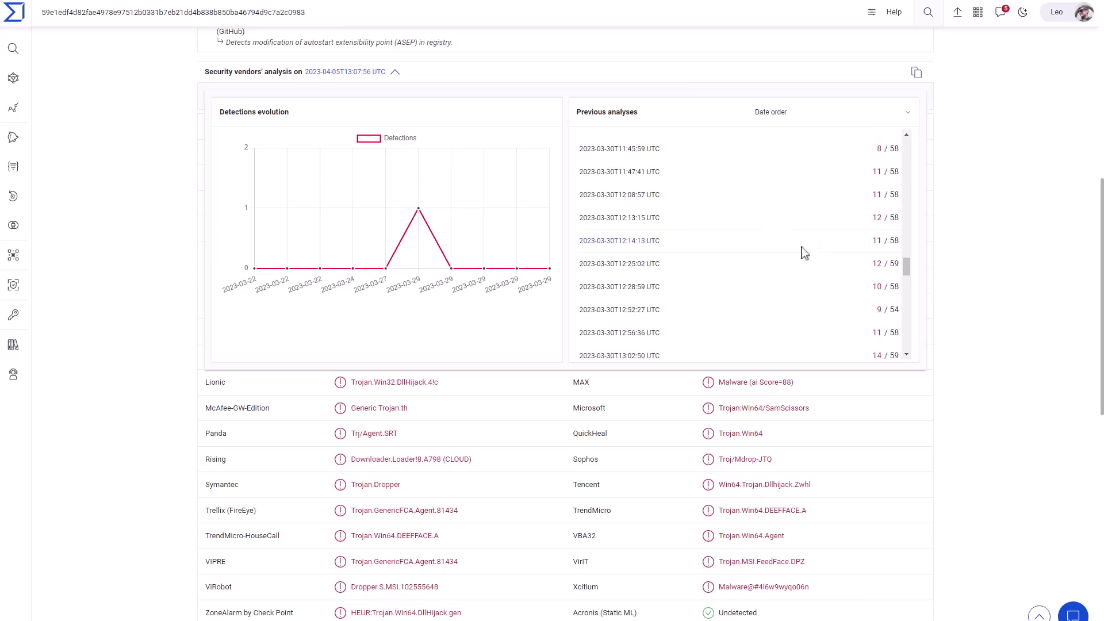
click(645, 182)
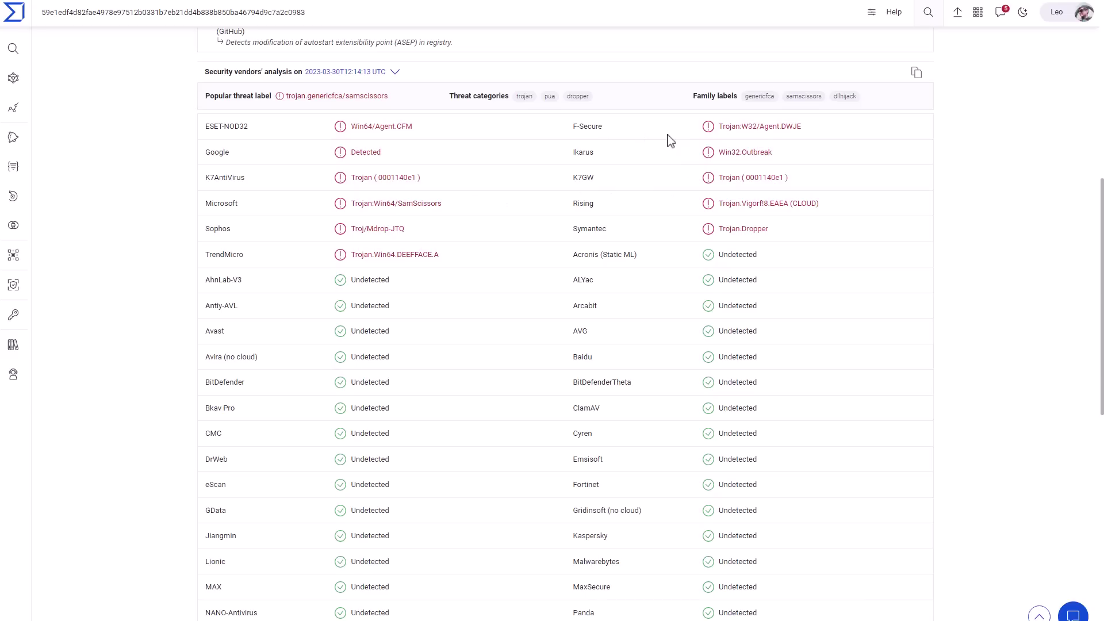
scroll(726, 322, up, 3)
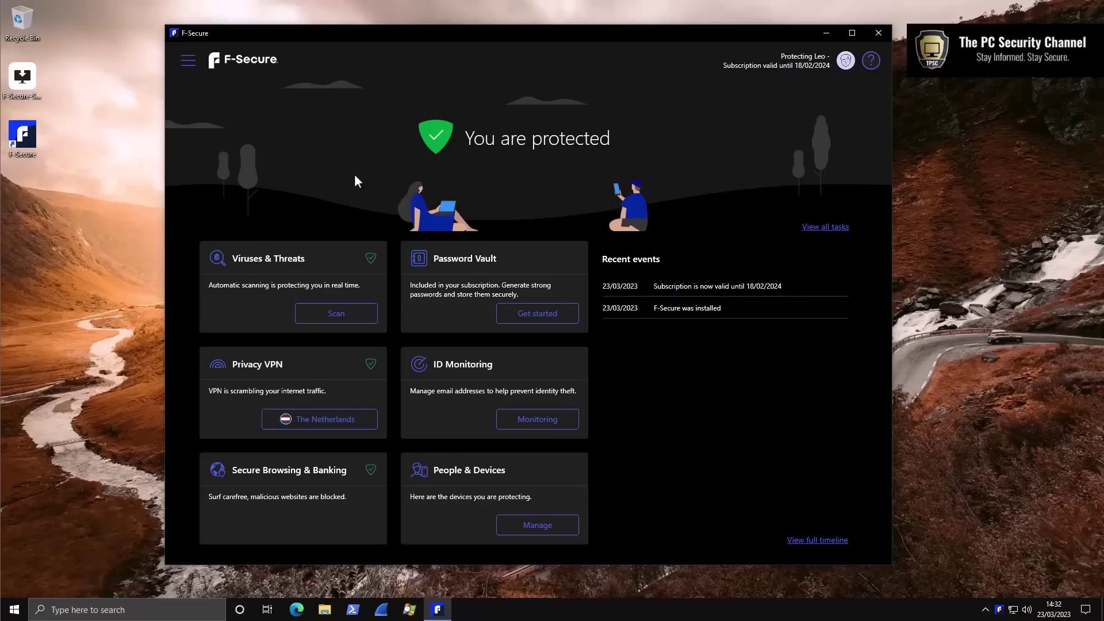
Switch to F-Secure and review its Viruses & Threats and ID Monitoring pages, returning to the overview after each
click(293, 266)
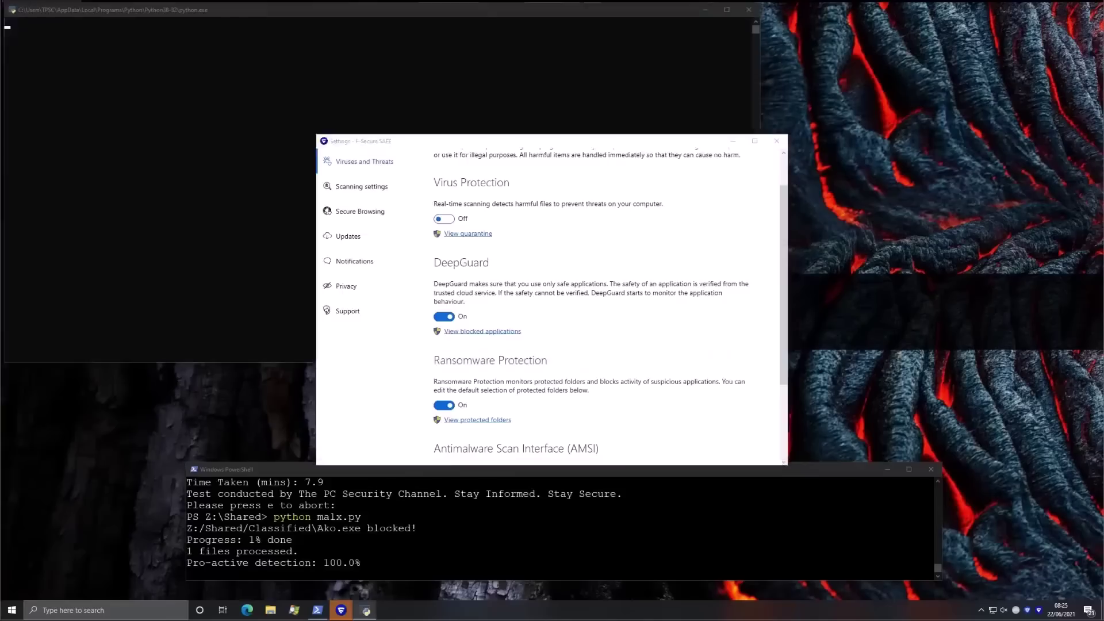
drag(844, 113, 939, 56)
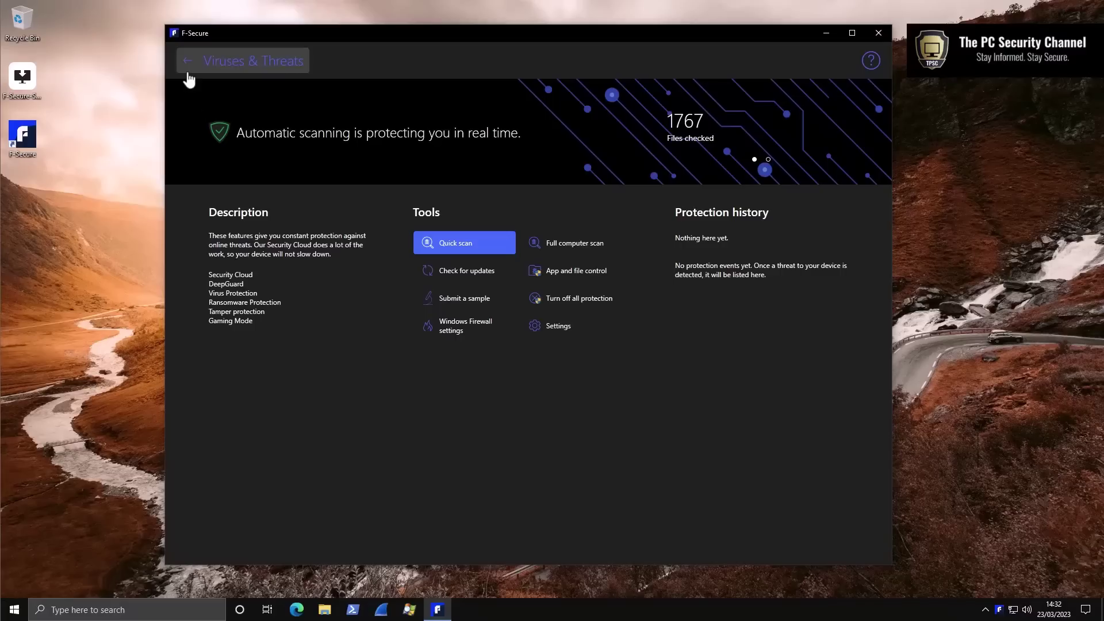
click(188, 78)
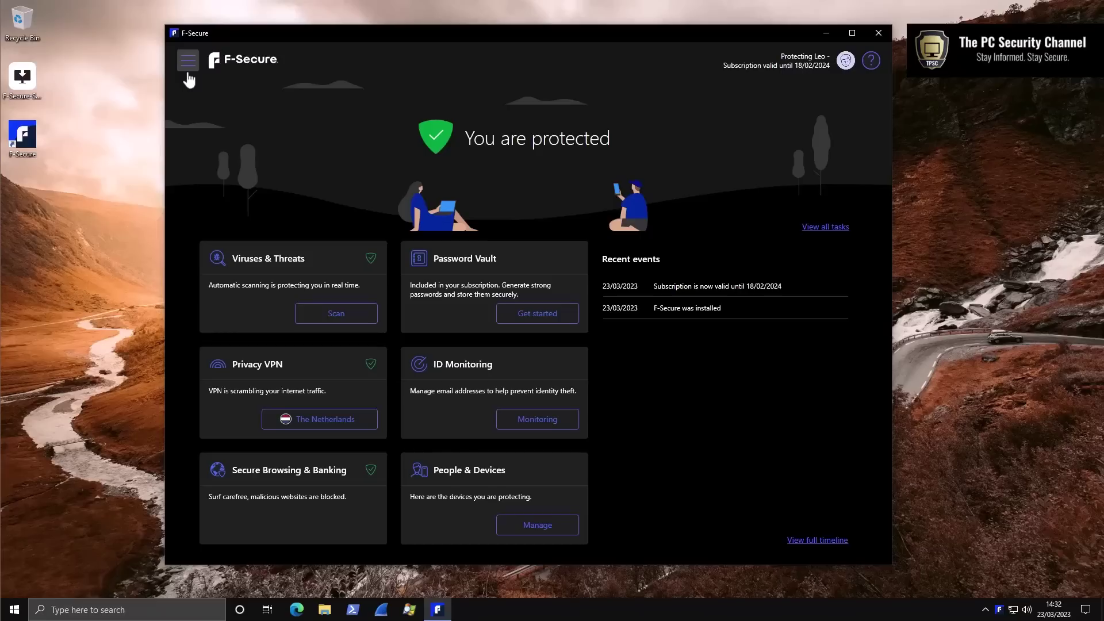
click(439, 370)
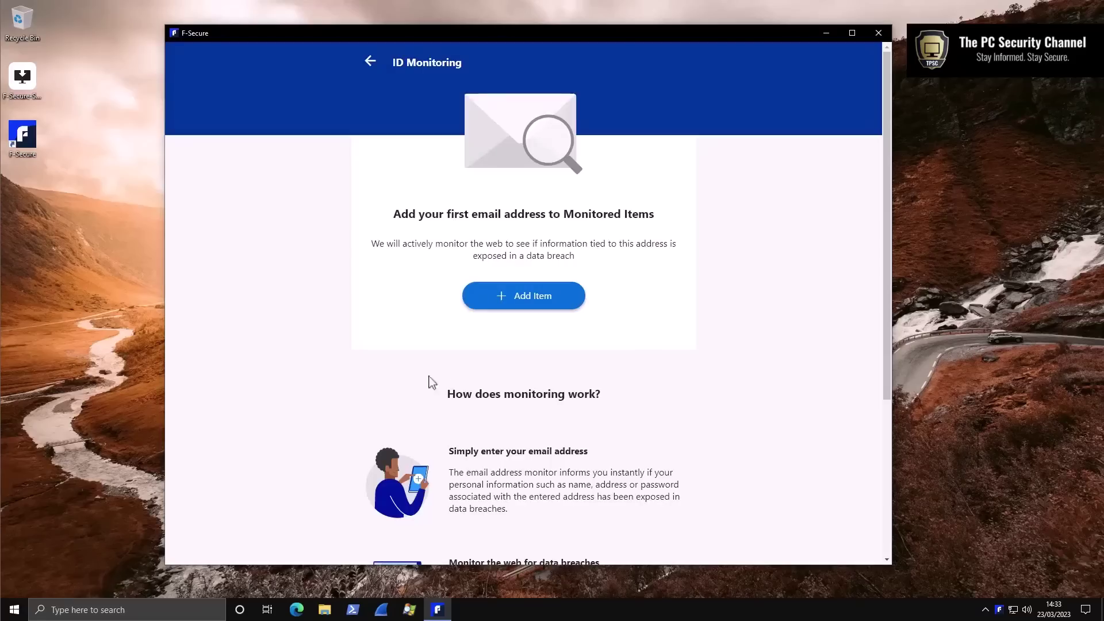
click(368, 62)
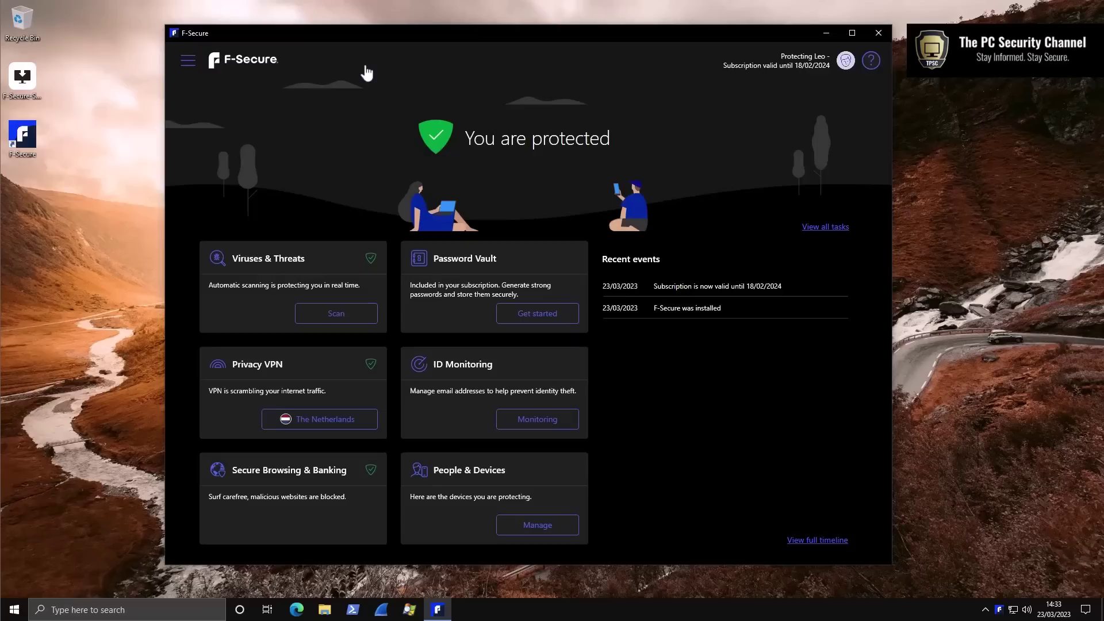
Review F-Secure's Privacy VPN page and browse its European server locations
click(258, 368)
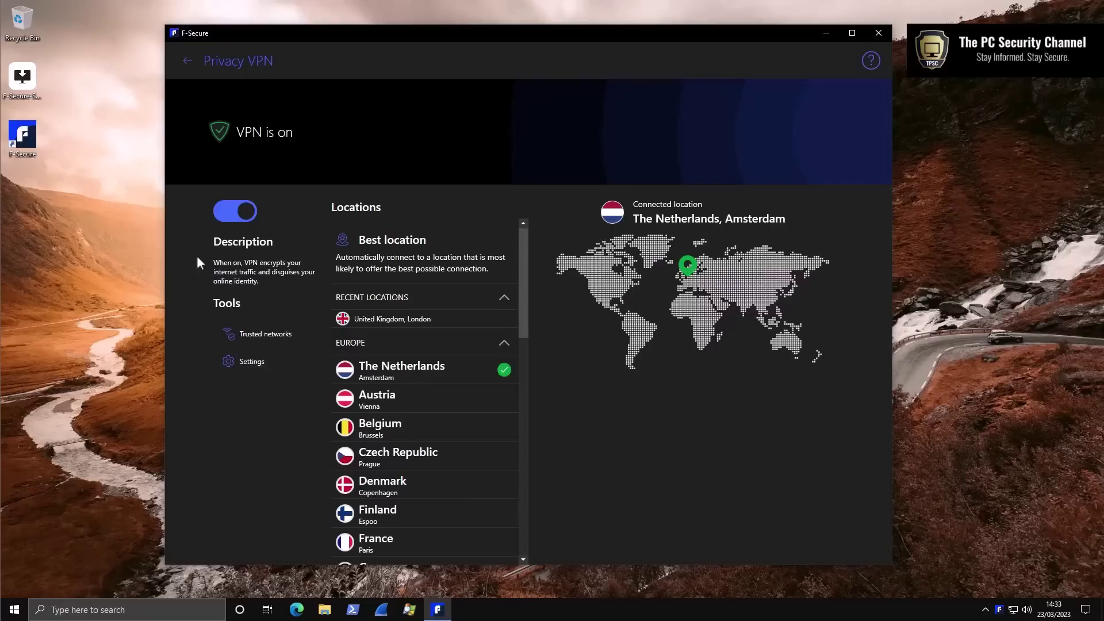
click(191, 66)
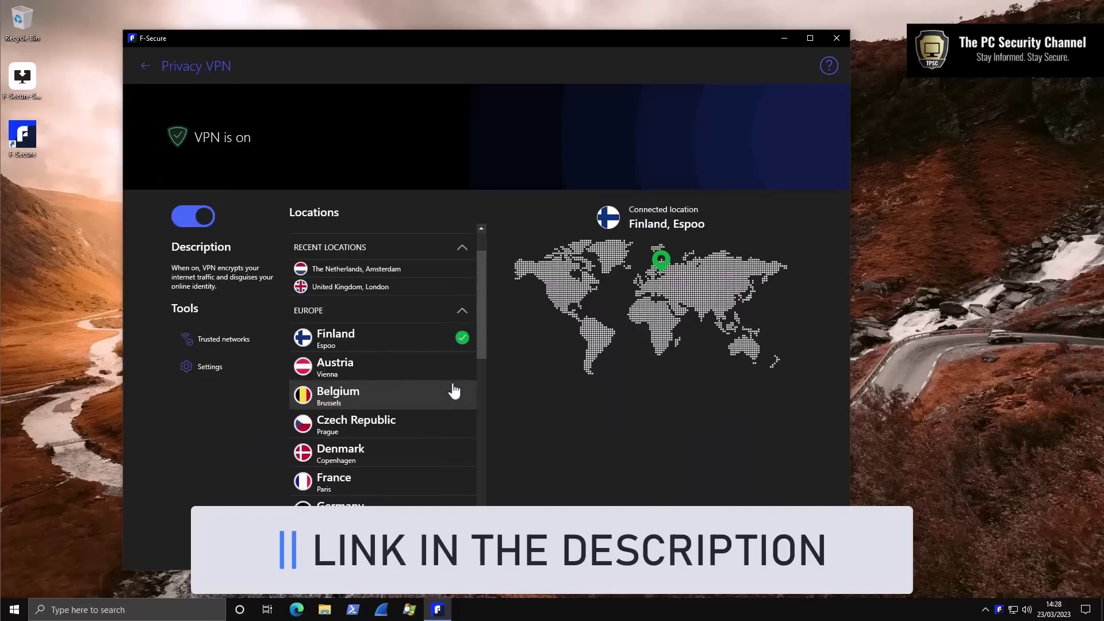
scroll(454, 390, down, 2)
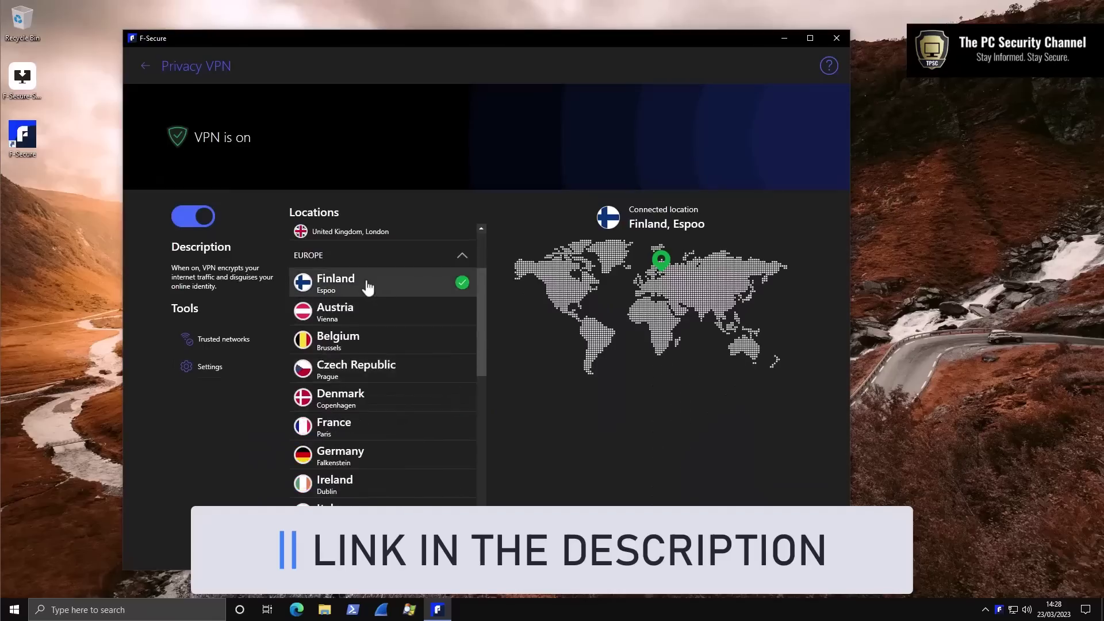